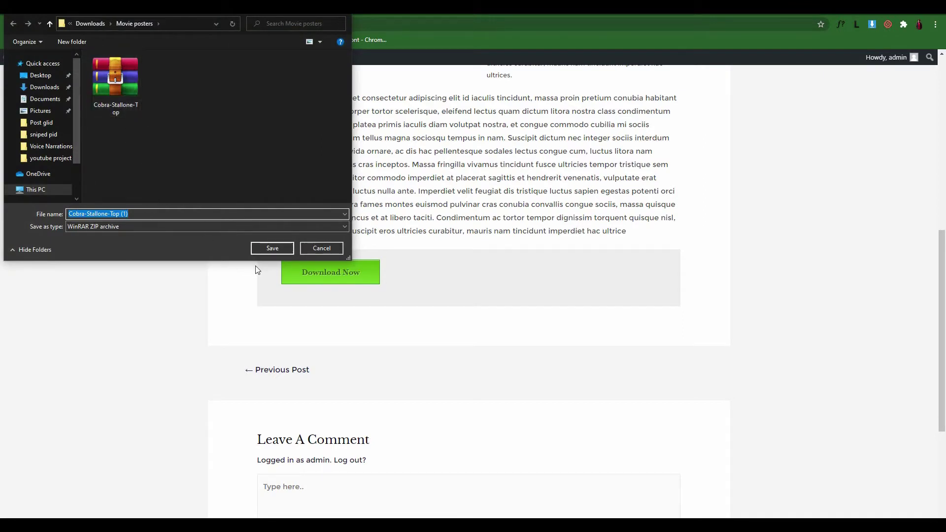
Step: Cancel saving the downloaded zip and search the plugin directory for "Easy Media WordPress Download"
click(326, 247)
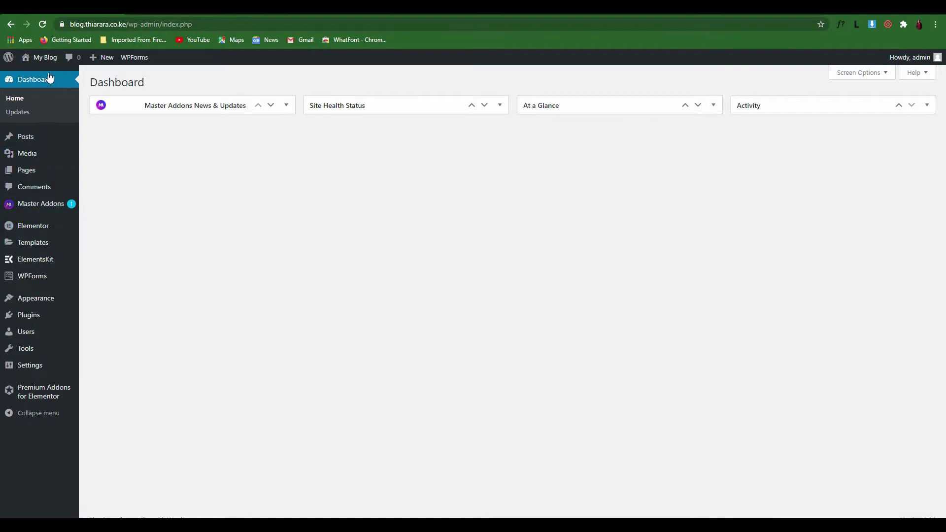
mouse_move(42, 316)
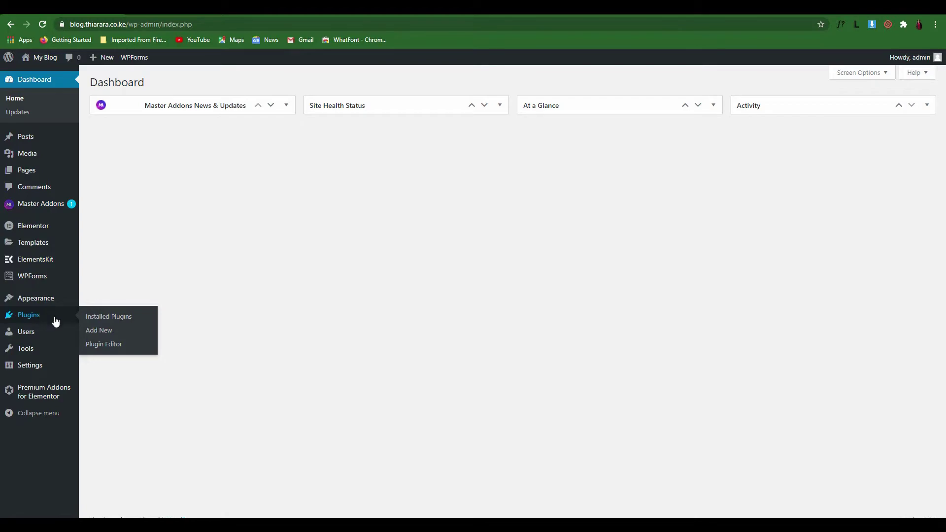
click(106, 335)
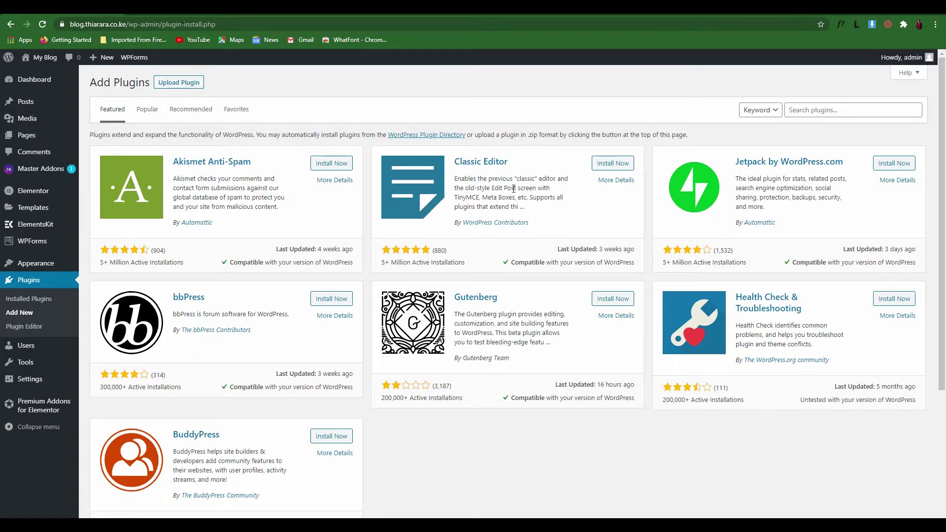
click(810, 110)
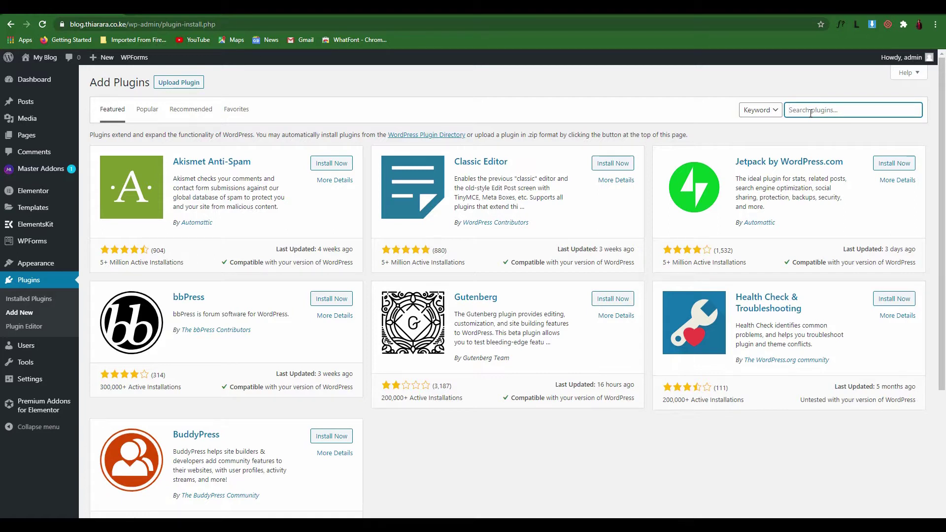
text(Easy Media WordPress Download)
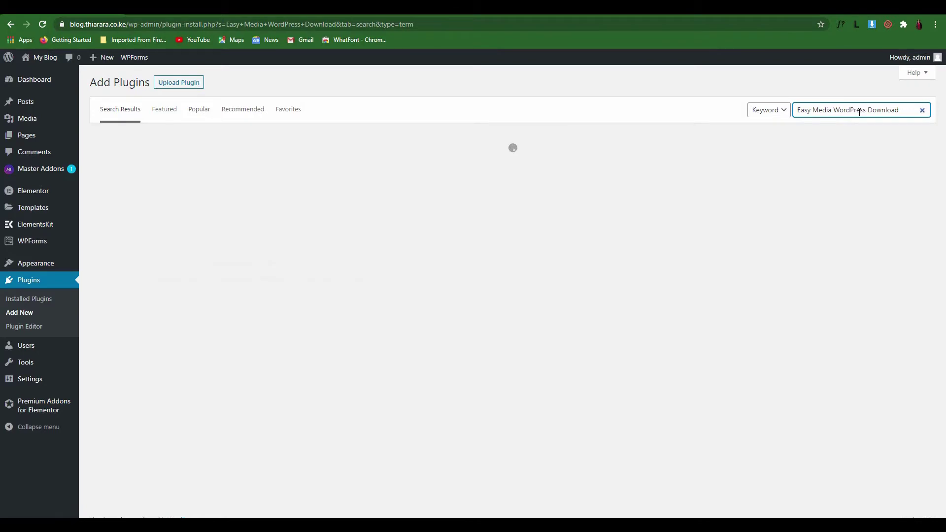
Step: Find the Easy Media Download plugin among the search results, then install and activate it
scroll(788, 197, down, 3)
scroll(734, 231, up, 2)
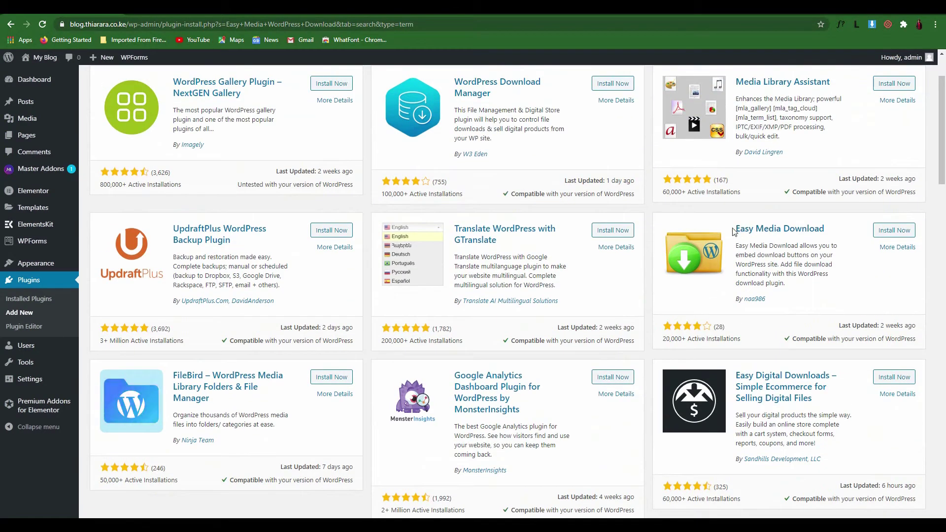
drag(733, 231, 818, 229)
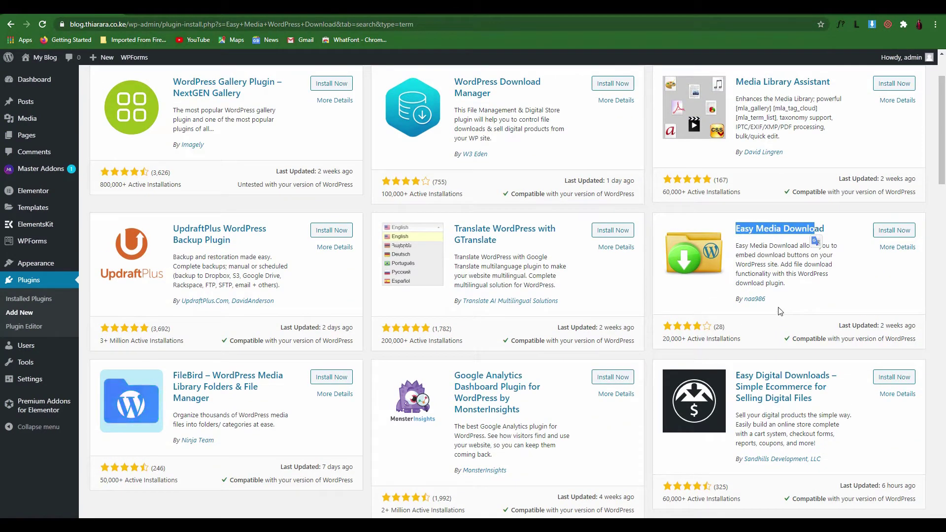
drag(744, 299, 766, 299)
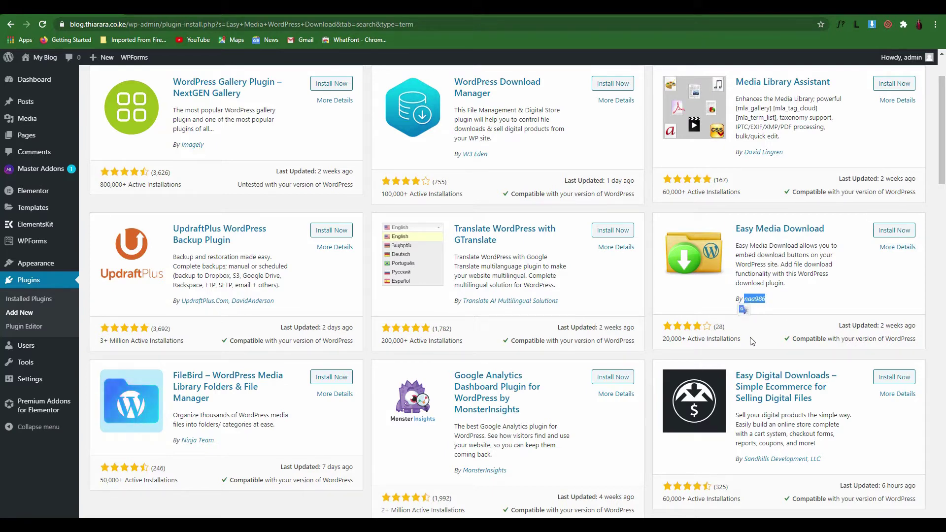
drag(833, 337, 915, 325)
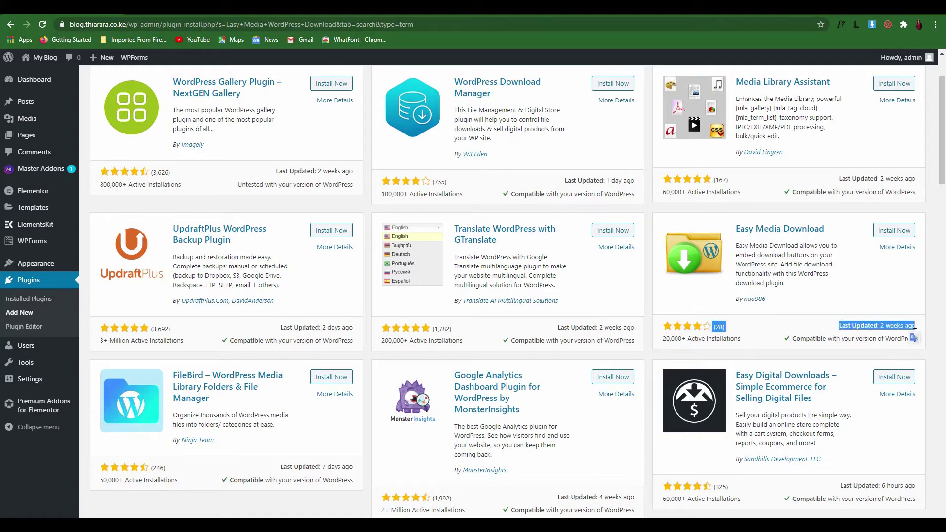
click(857, 291)
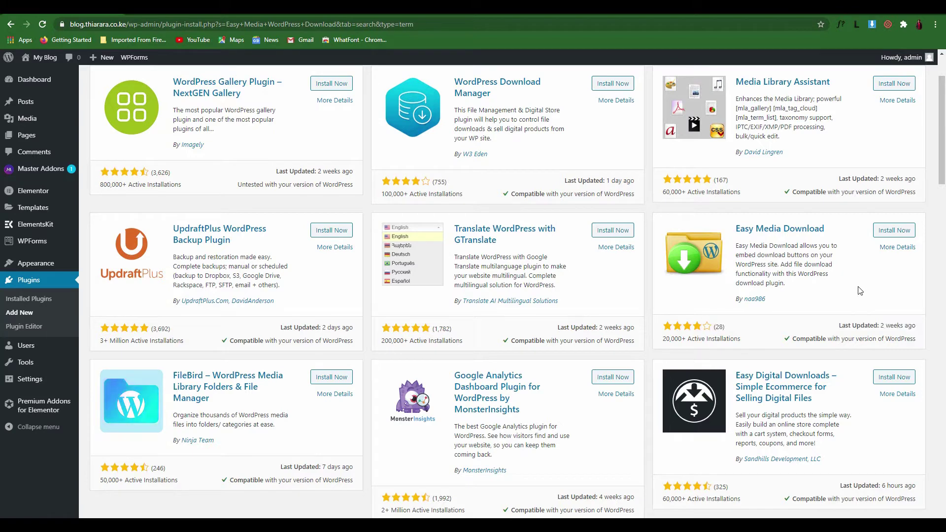
click(898, 232)
click(898, 230)
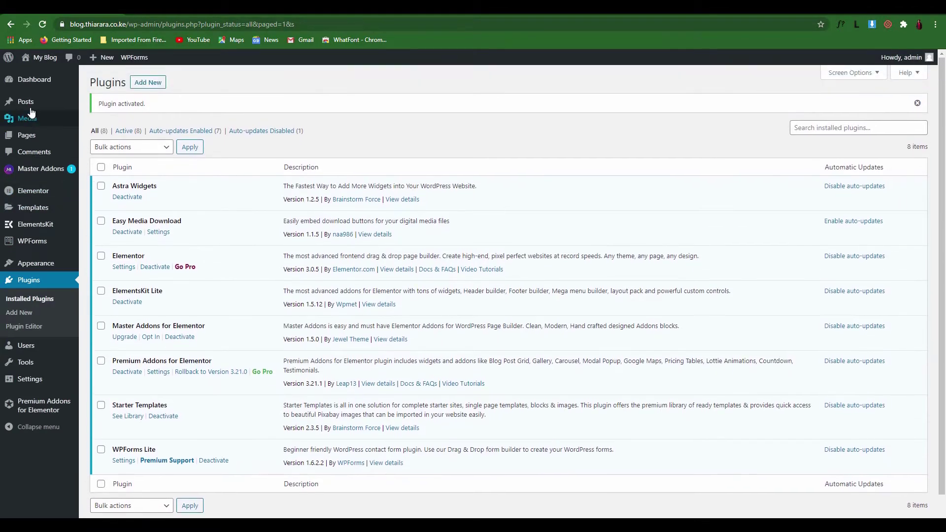
mouse_move(29, 100)
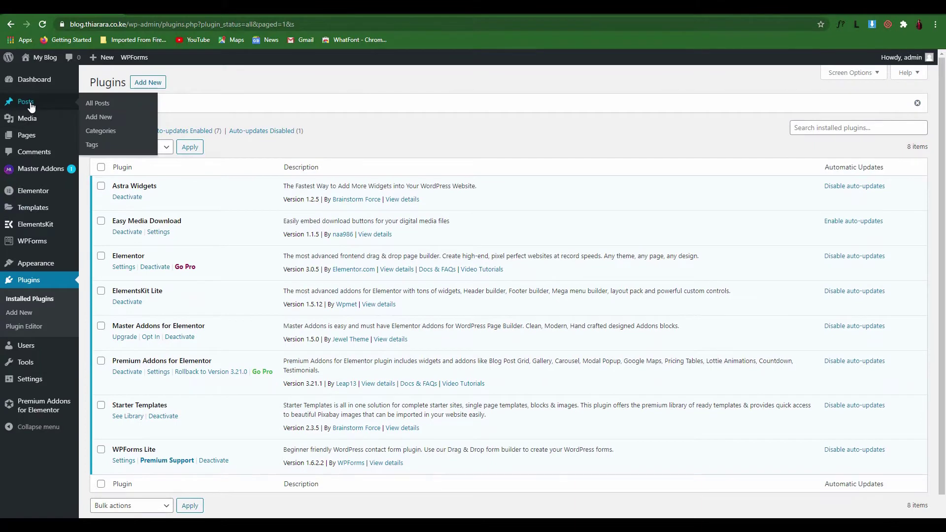
click(97, 105)
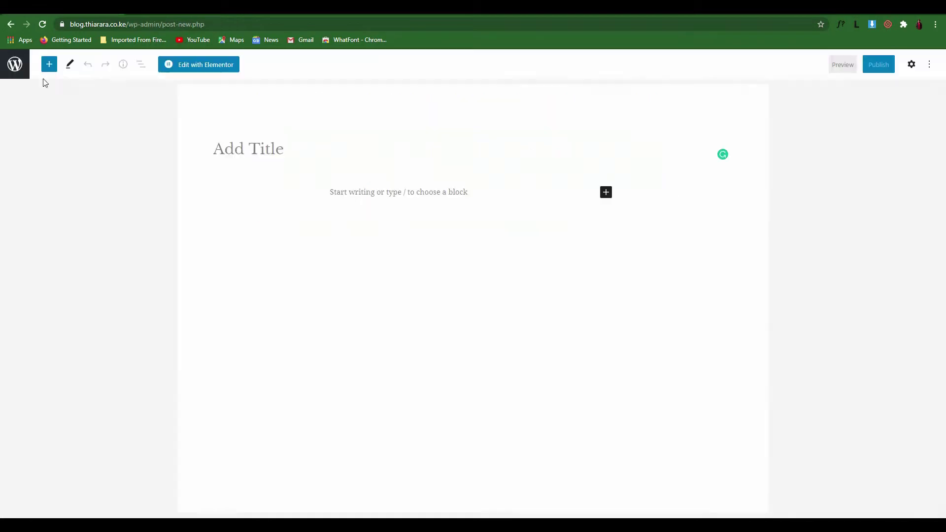
click(11, 25)
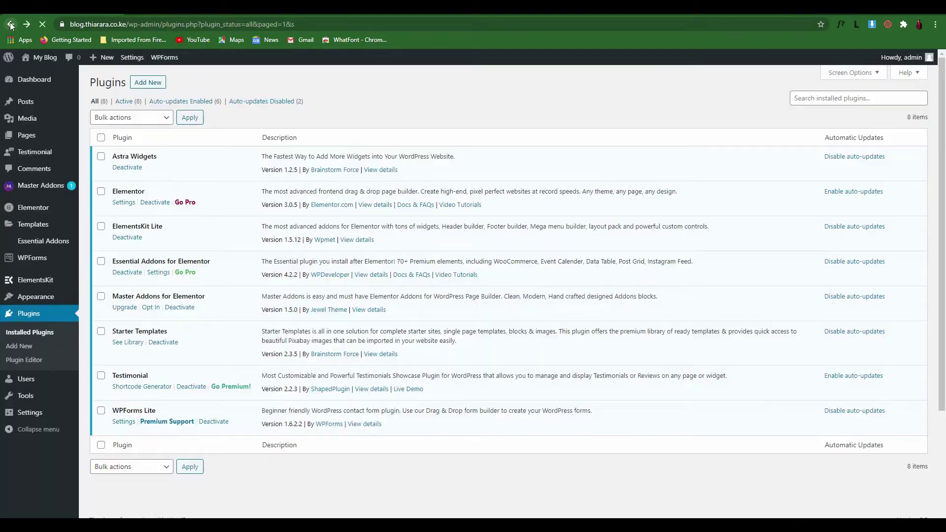
Step: Open the existing post "My download test button" for editing from the list of all posts
mouse_move(41, 106)
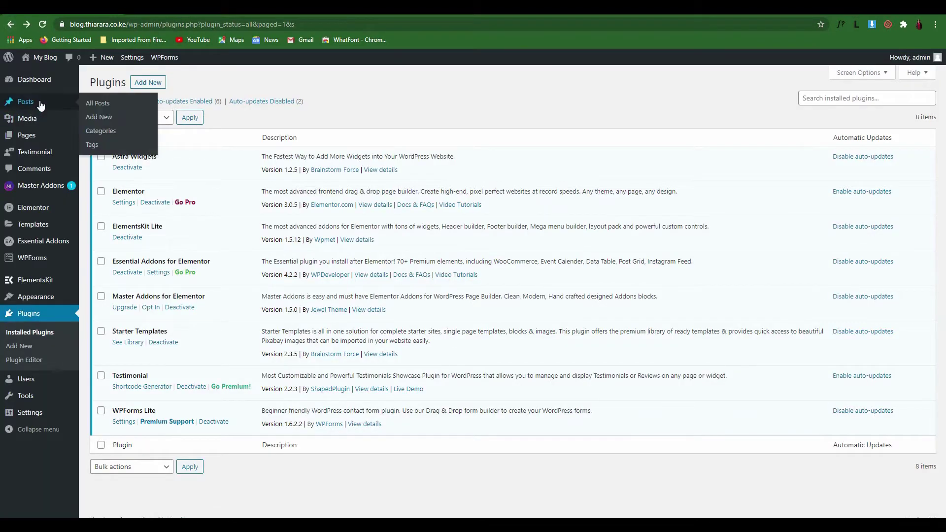
click(98, 104)
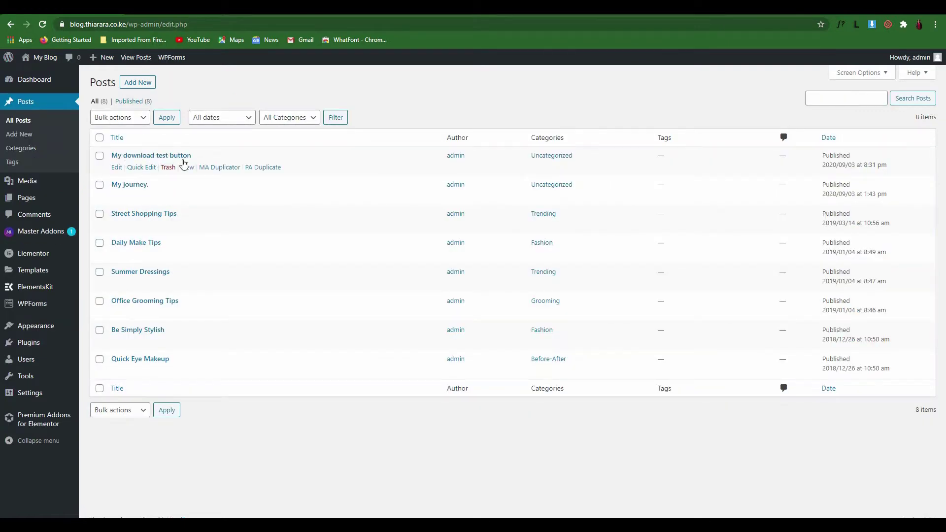
click(116, 168)
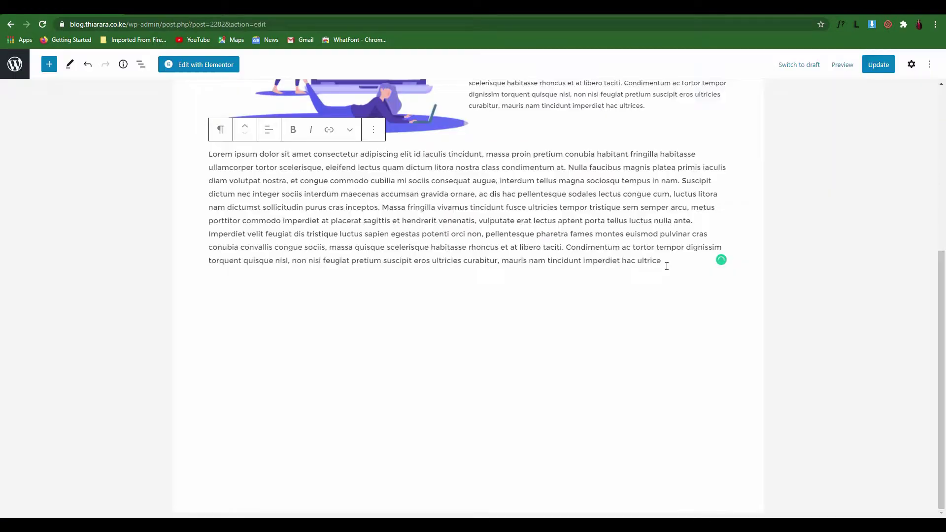
Step: Add a paragraph reading "Price: Free" below the lorem ipsum text, with the word "Price" in bold
key(Return)
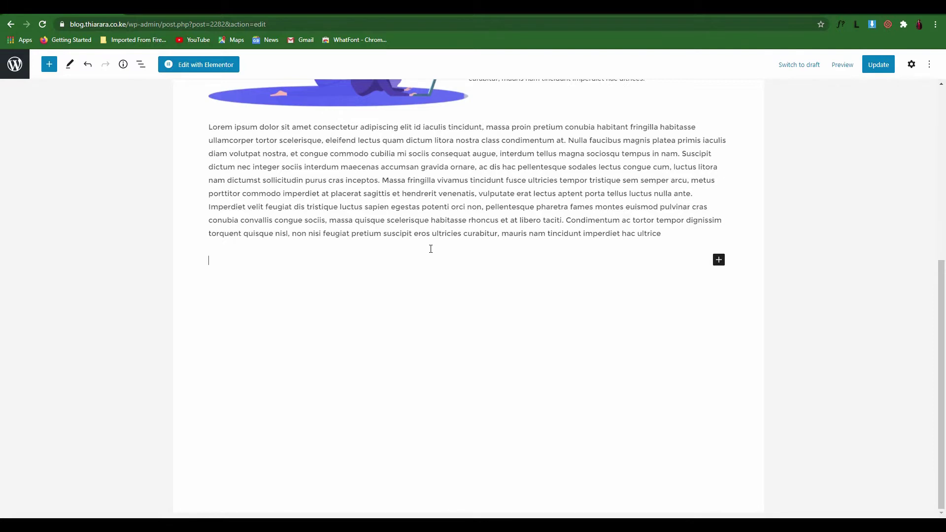
text(Price)
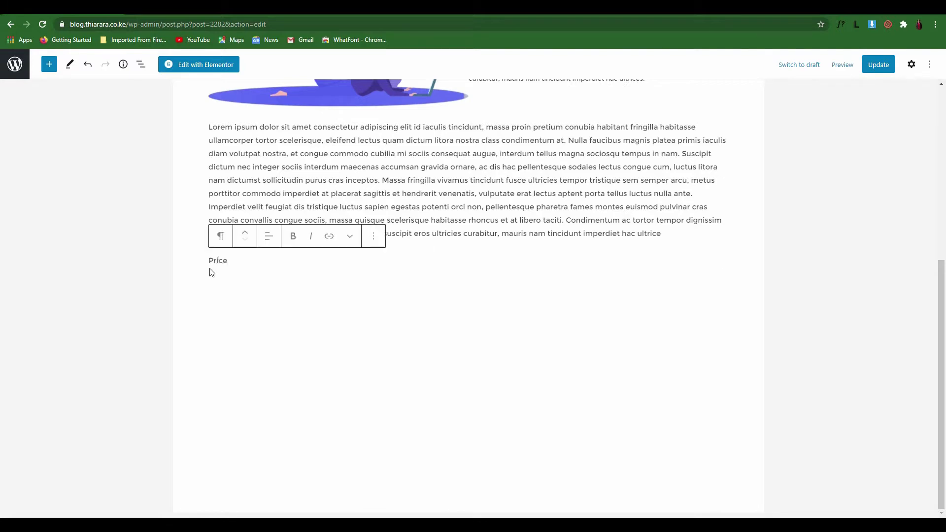
drag(227, 260, 208, 258)
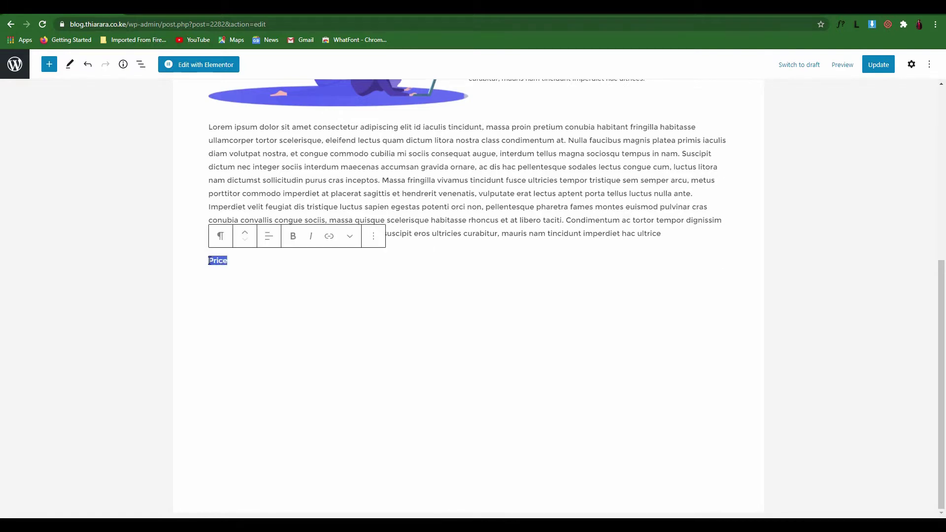
click(292, 236)
click(238, 264)
text(:)
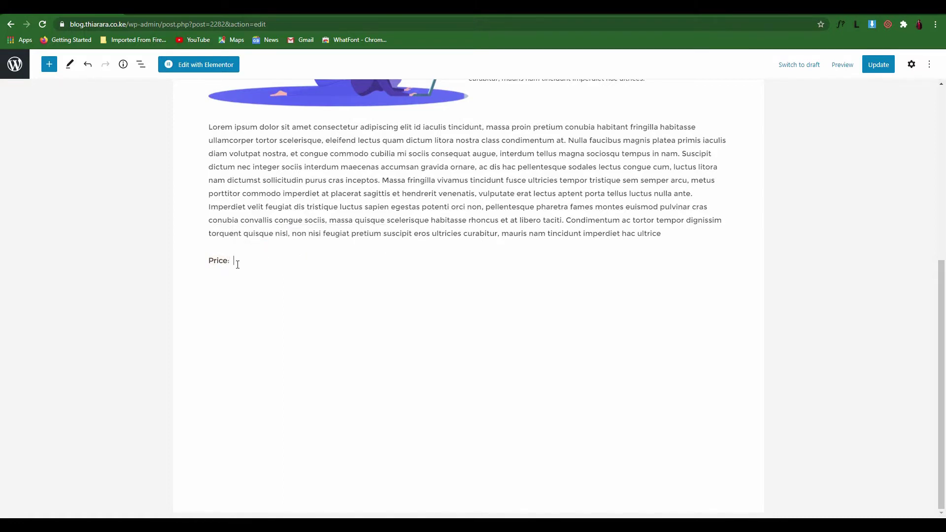
text( Free)
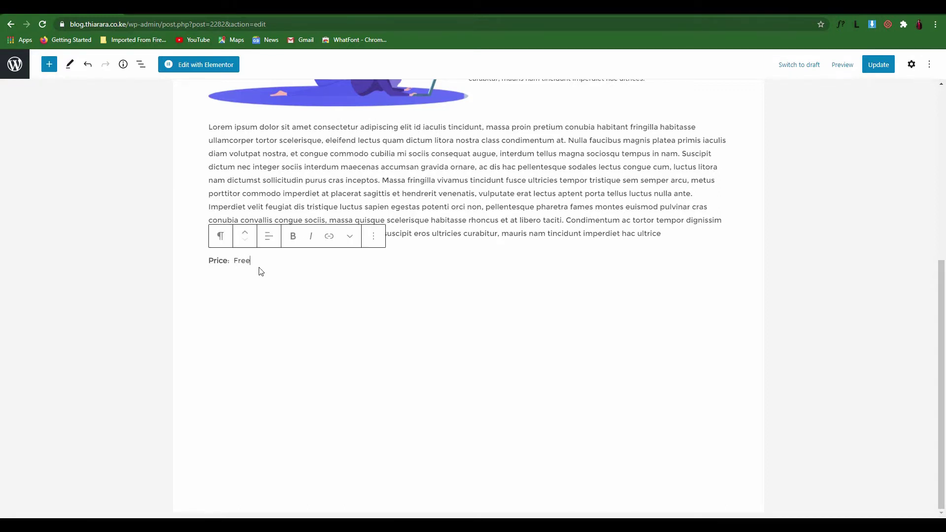
Step: Add a new paragraph reading "Download button:" below the price line
key(Return)
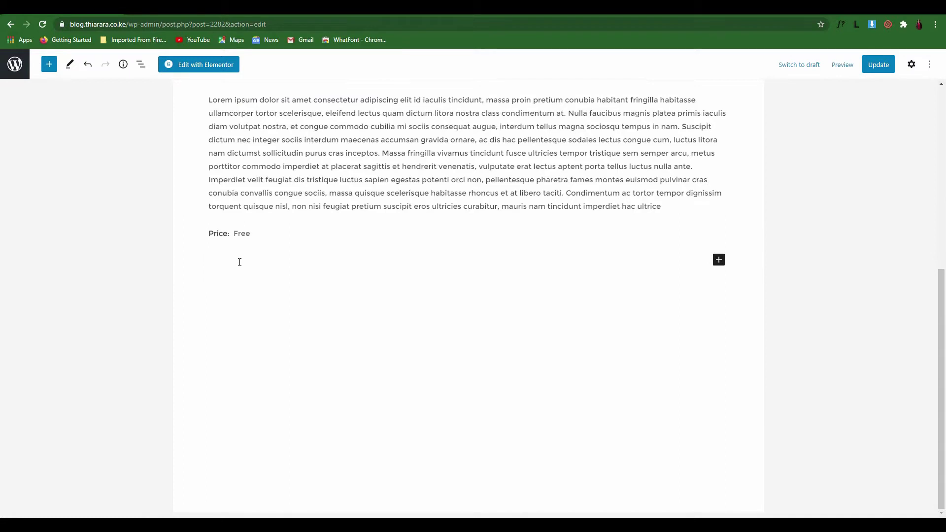
text(Download button)
click(298, 279)
Step: Review the Easy Media Download documentation page on noorsplugin.com, from its title through the installation and usage sections
key(ctrl+Tab)
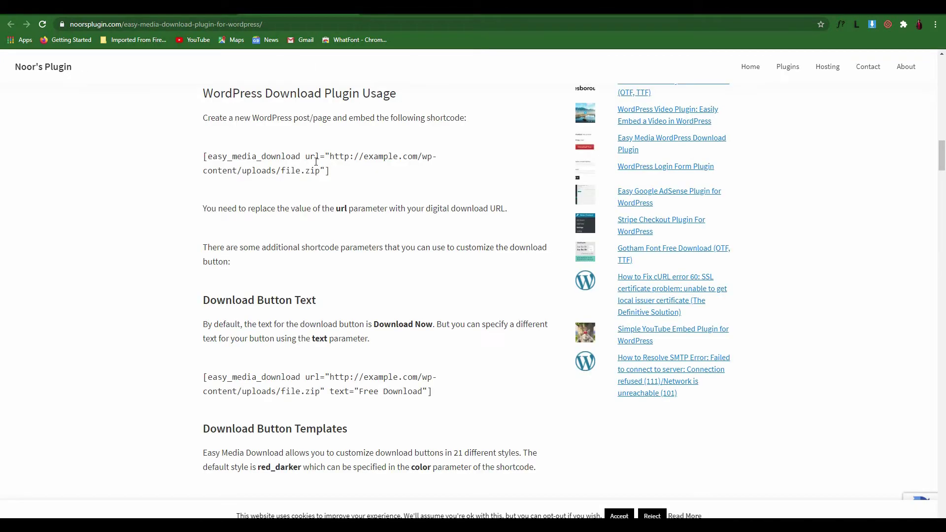
scroll(315, 161, up, 8)
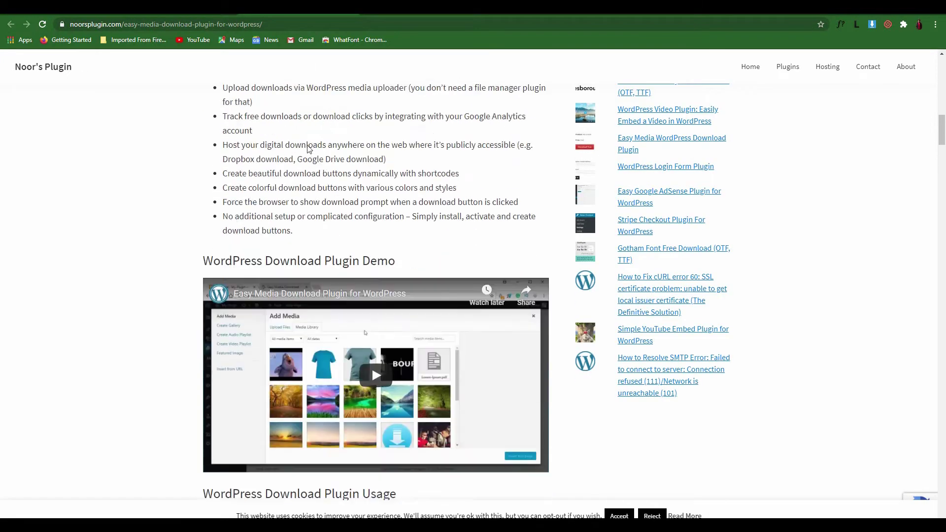
scroll(131, 63, down, 3)
scroll(207, 123, up, 20)
drag(203, 123, 428, 123)
scroll(169, 142, down, 5)
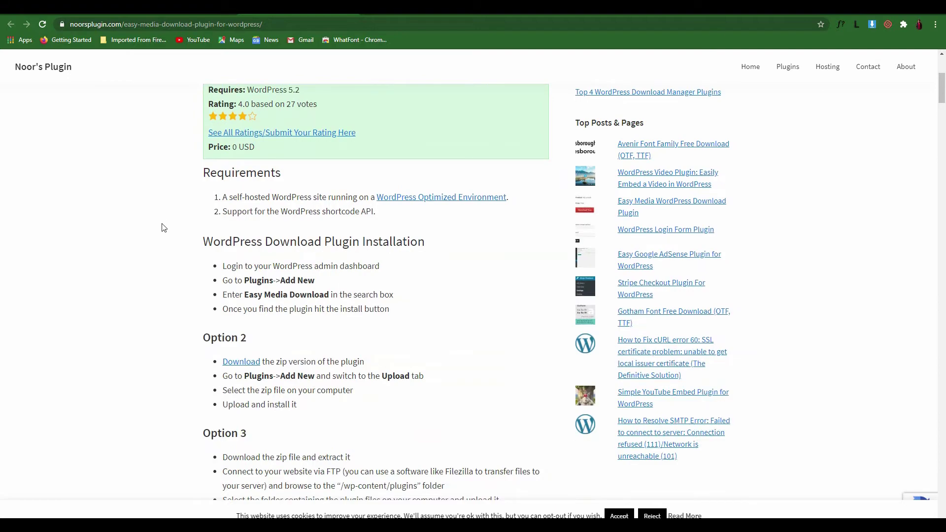
scroll(164, 227, down, 15)
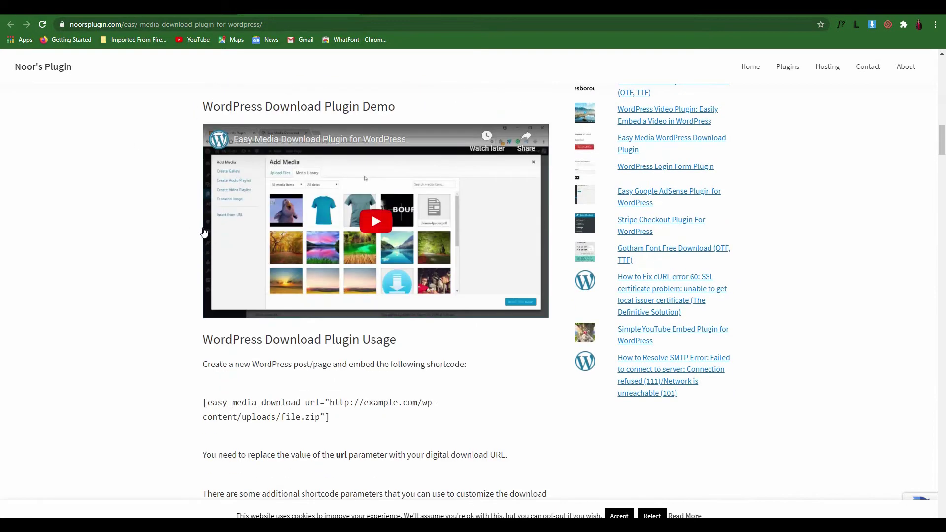
scroll(203, 231, down, 5)
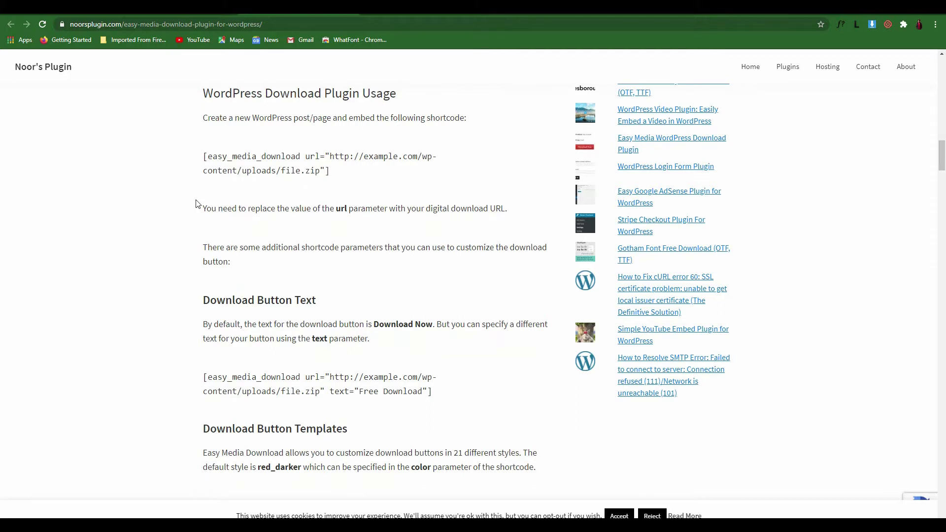
Step: Copy the basic easy_media_download shortcode from the plugin's usage section and paste it below the "Download button:" line in the post
drag(330, 171, 205, 158)
right_click(220, 157)
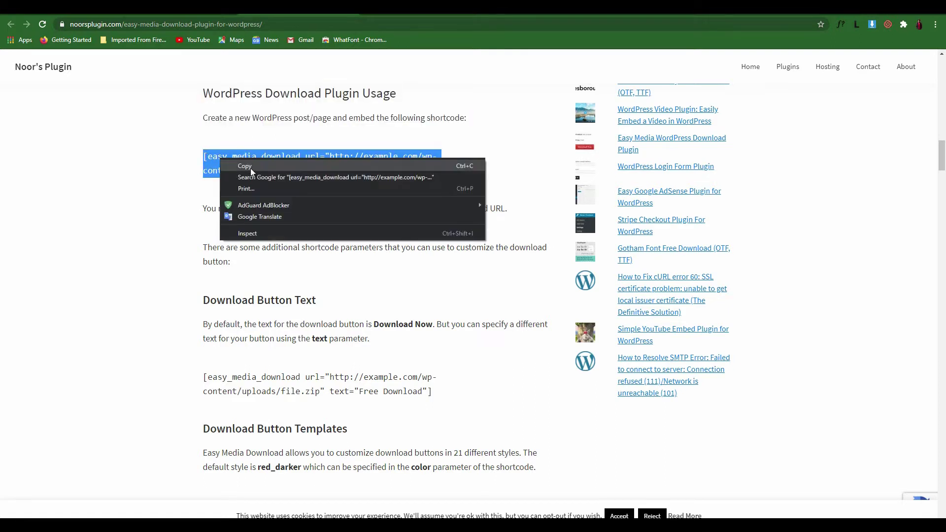
click(254, 167)
key(ctrl+Tab)
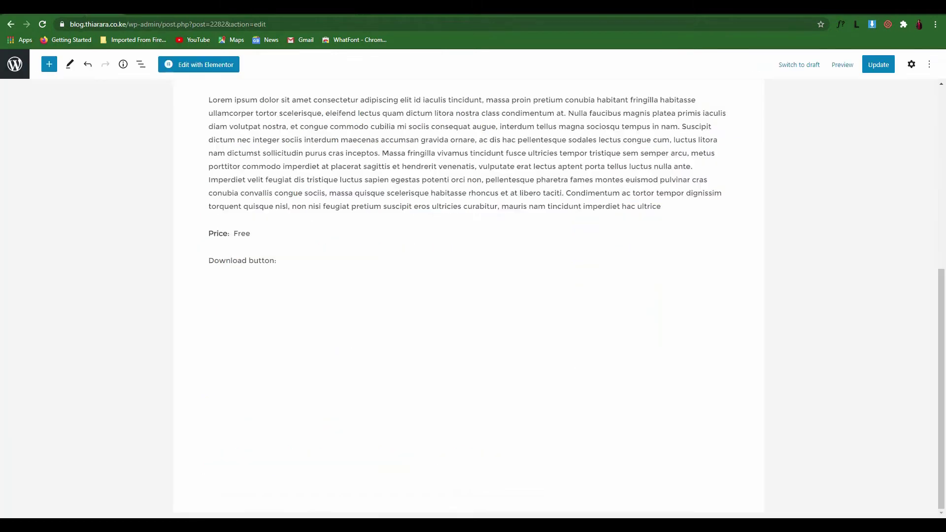
click(285, 261)
key(ctrl+v)
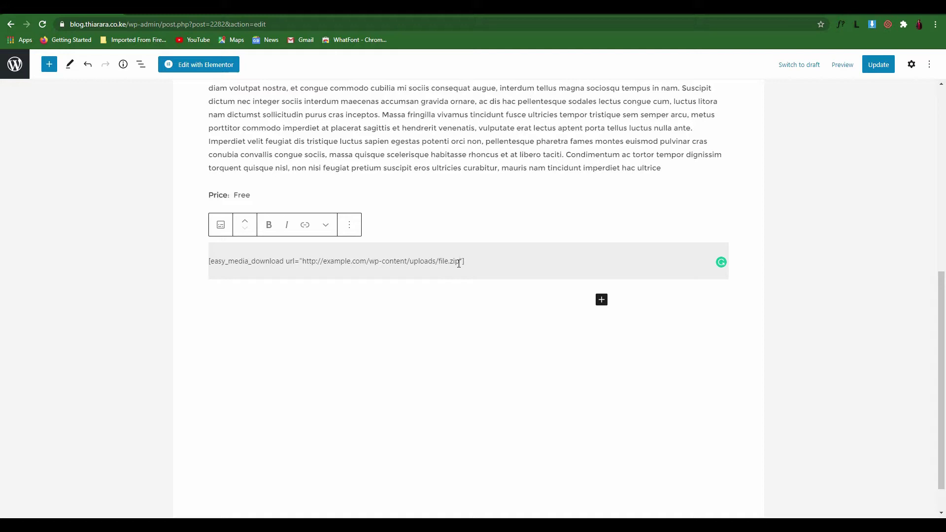
Step: Open the site's dashboard in a new tab and go to the media library
drag(459, 263, 452, 264)
click(170, 8)
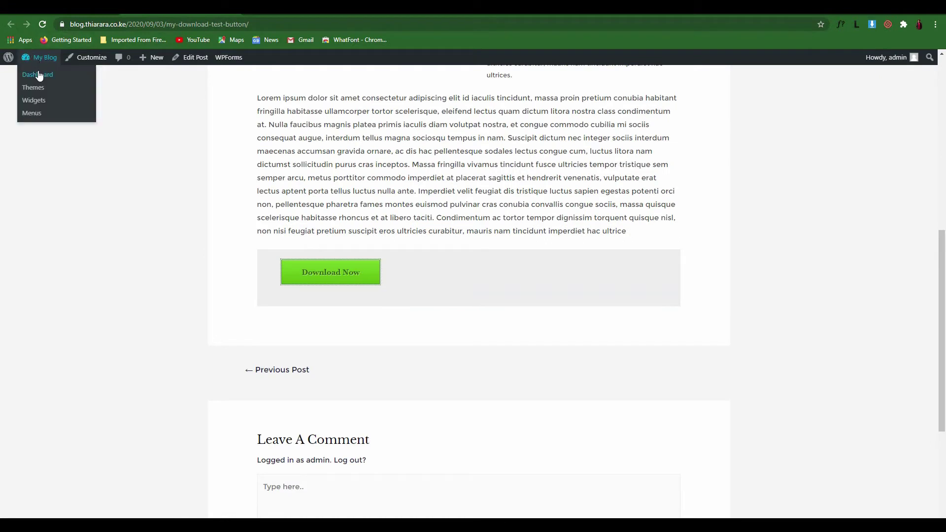
right_click(39, 76)
click(86, 80)
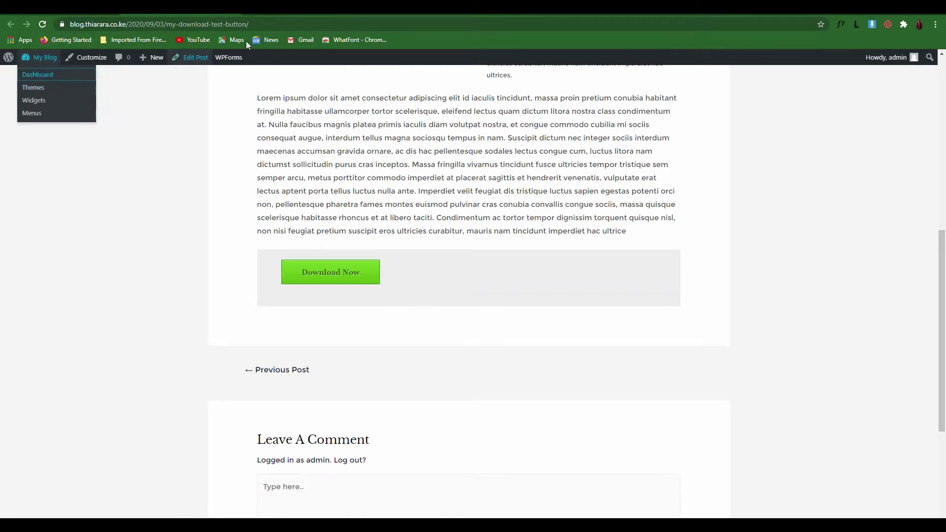
click(282, 17)
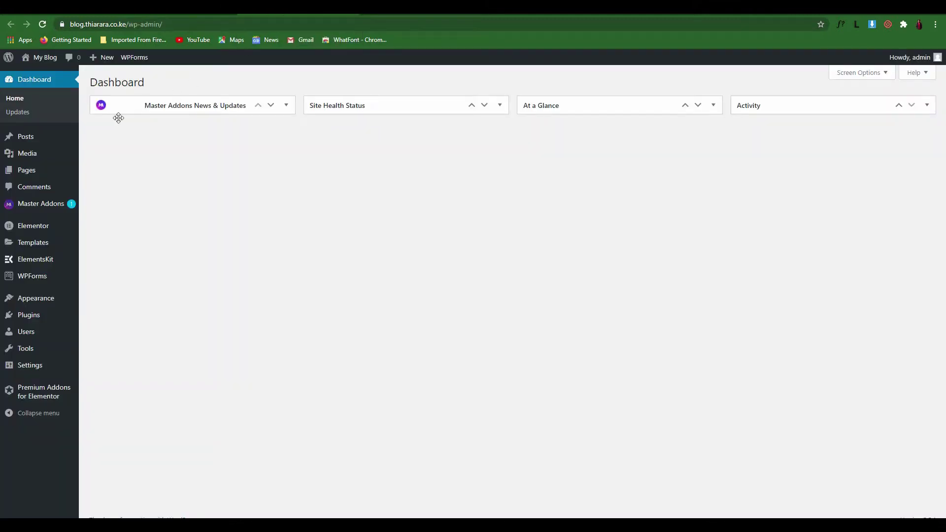
mouse_move(35, 154)
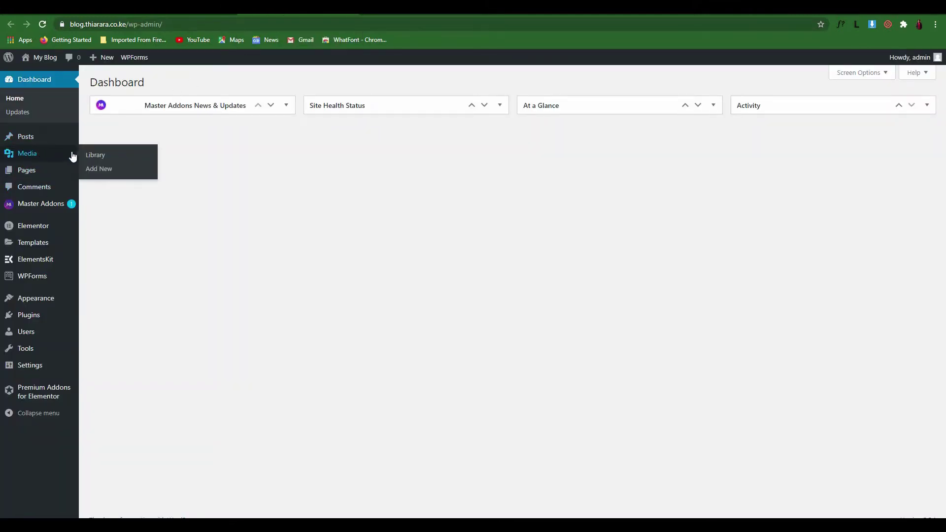
click(96, 156)
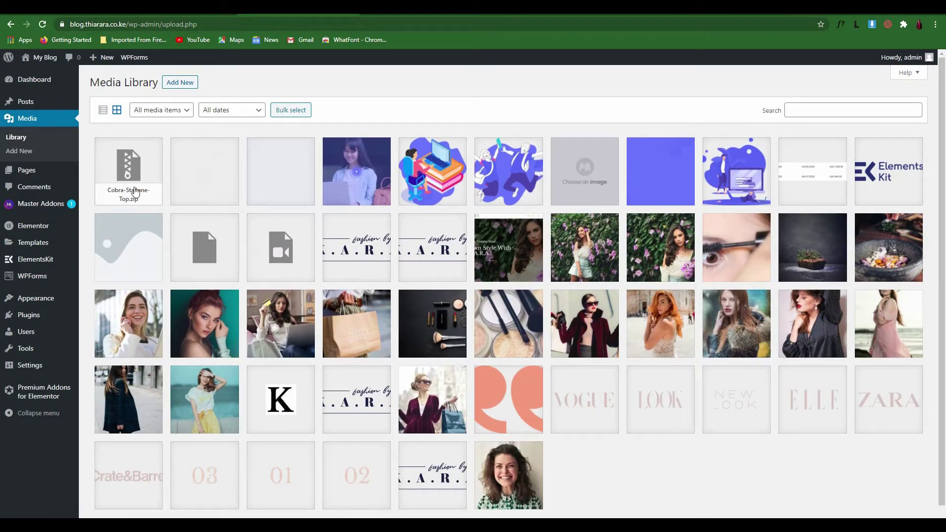
Step: Copy the file URL of Cobra-Stallone-Top.zip from its attachment details and return to the post editor
click(134, 182)
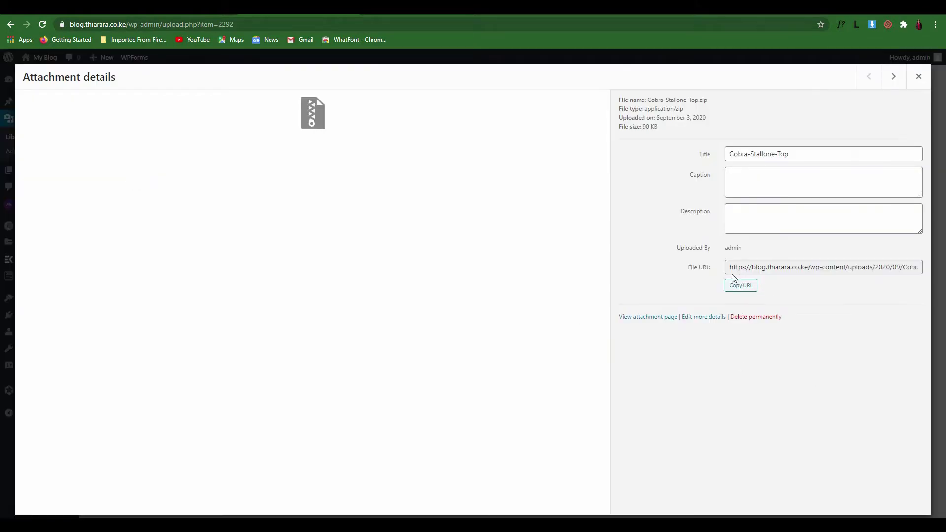
drag(728, 270, 919, 266)
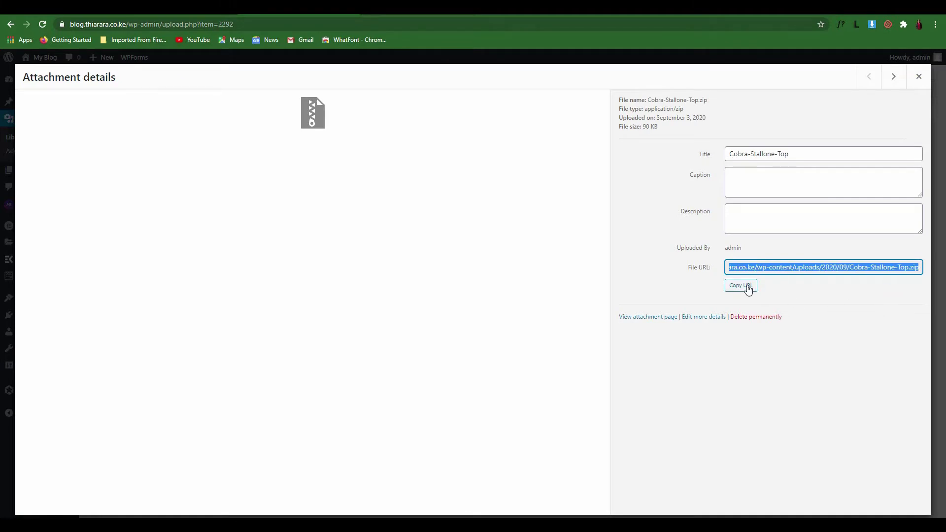
click(748, 289)
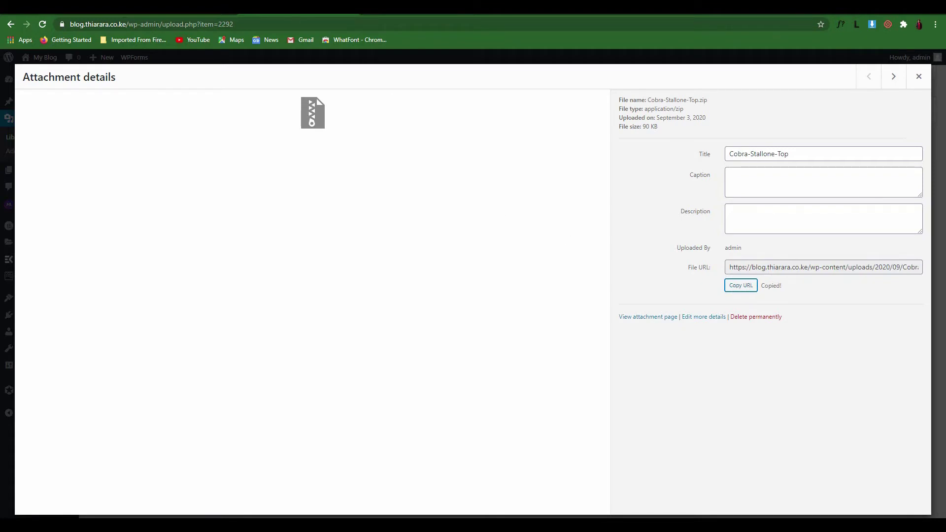
click(89, 6)
Step: Try to paste the copied file URL over the selected placeholder URL in the download shortcode
click(488, 273)
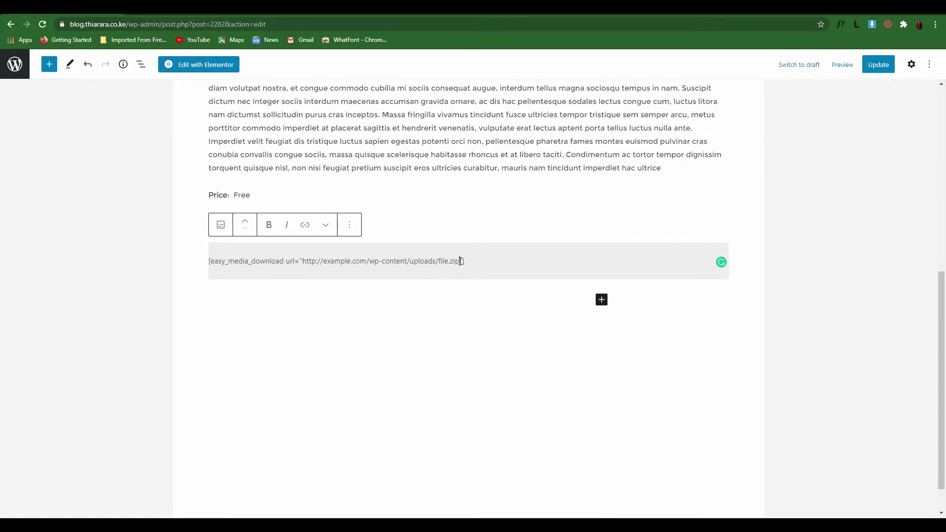
drag(459, 262, 302, 256)
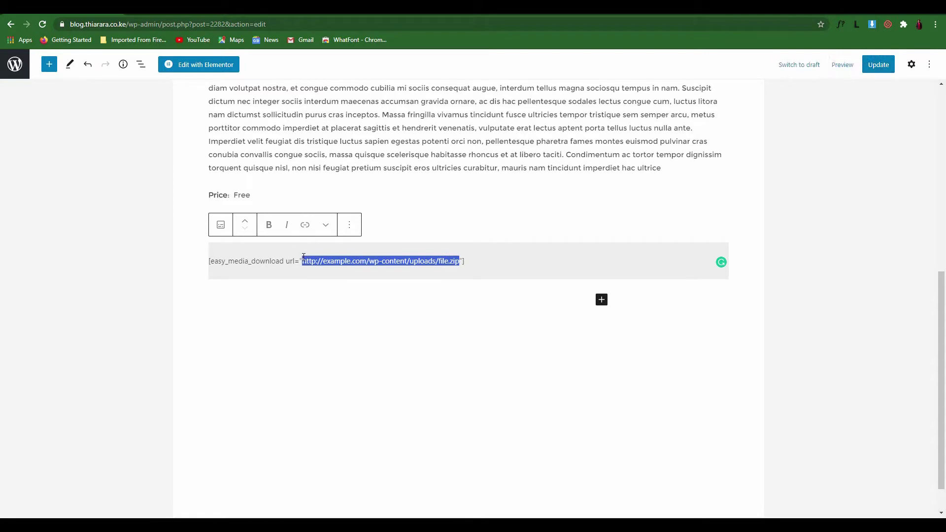
right_click(334, 263)
click(361, 315)
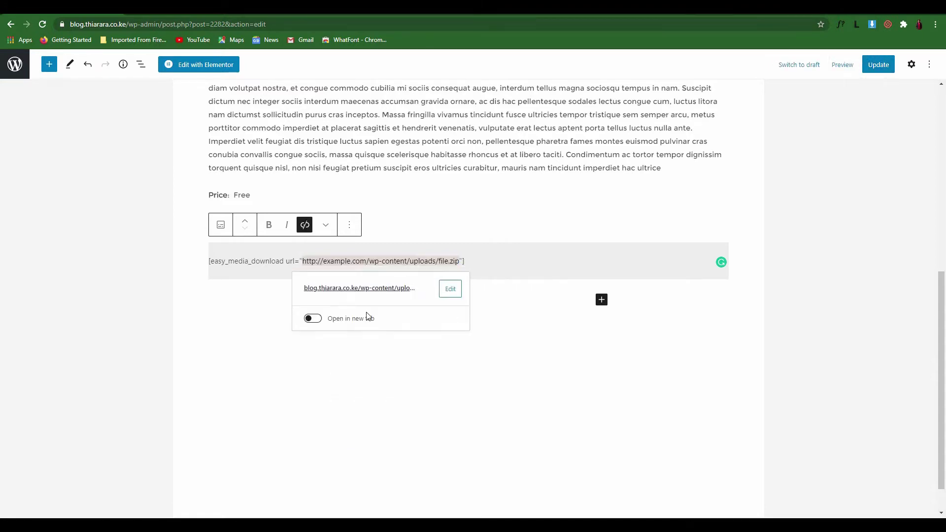
Step: Delete the placeholder URL between the shortcode's quotation marks and insert the copied Cobra-Stallone-Top.zip file URL instead
click(459, 262)
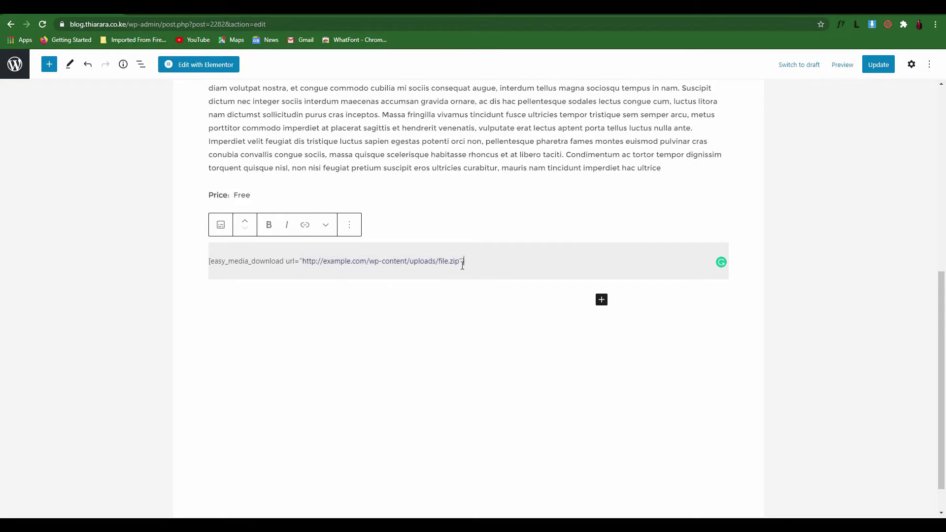
key(BackSpace)
key(BackSpace)
key(BackSpace)
key(BackSpace)
key(BackSpace)
key(BackSpace)
key(BackSpace)
key(BackSpace)
key(BackSpace)
key(BackSpace)
key(BackSpace)
key(BackSpace)
key(BackSpace)
key(BackSpace)
key(BackSpace)
key(BackSpace)
key(BackSpace)
key(BackSpace)
key(BackSpace)
key(BackSpace)
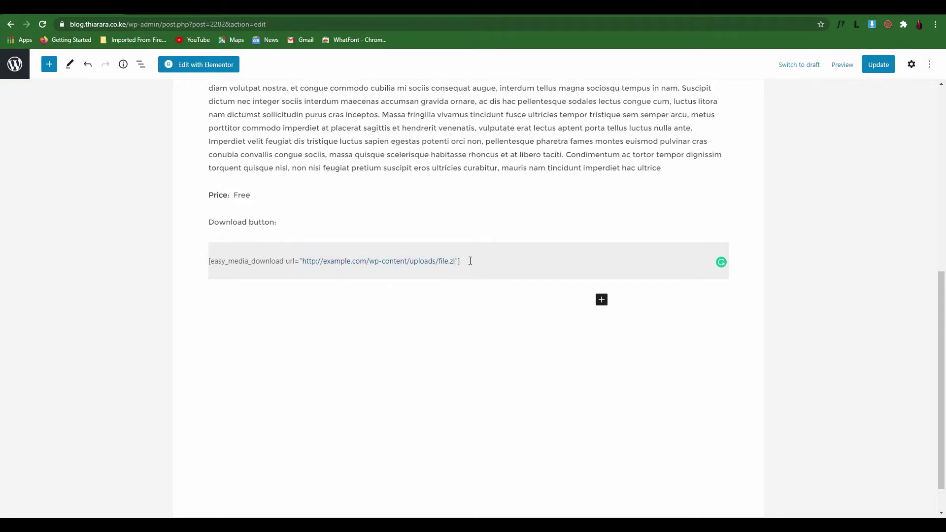
key(ctrl+v)
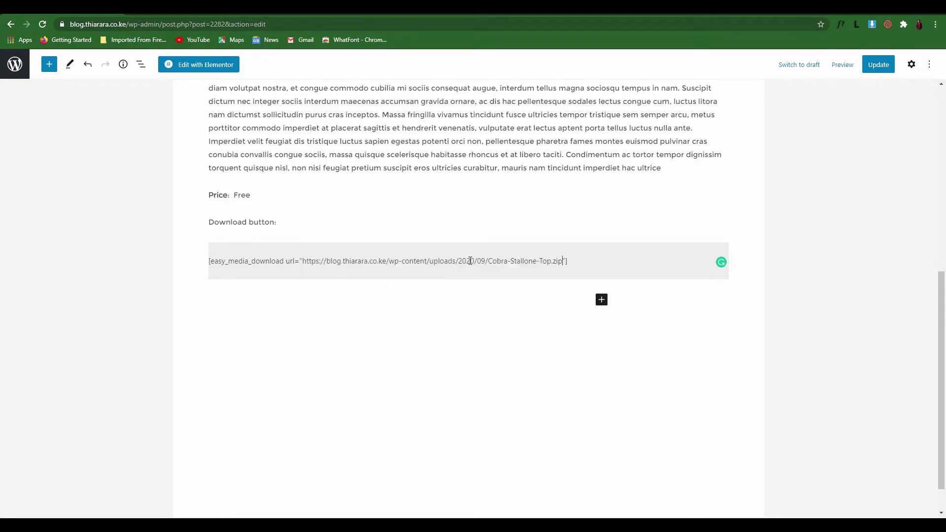
Step: Update the post and view its published page down at the download button
click(266, 13)
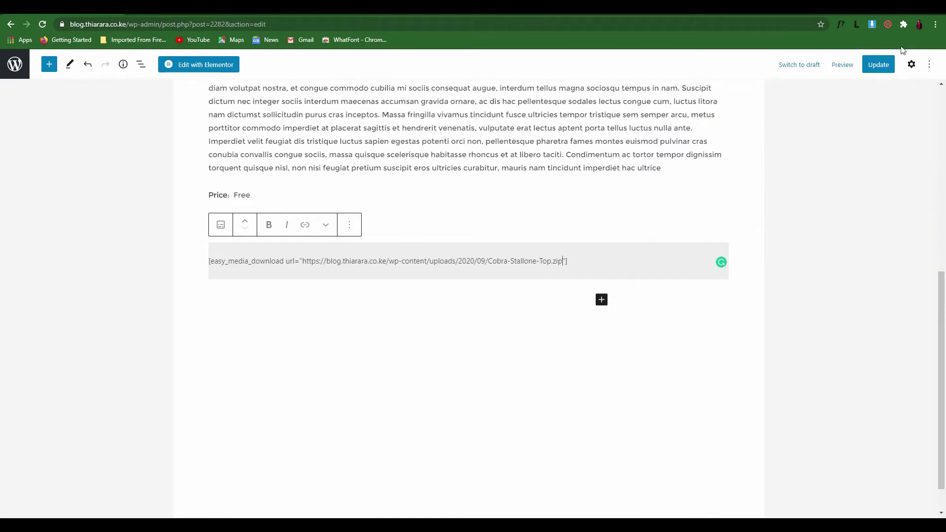
click(879, 66)
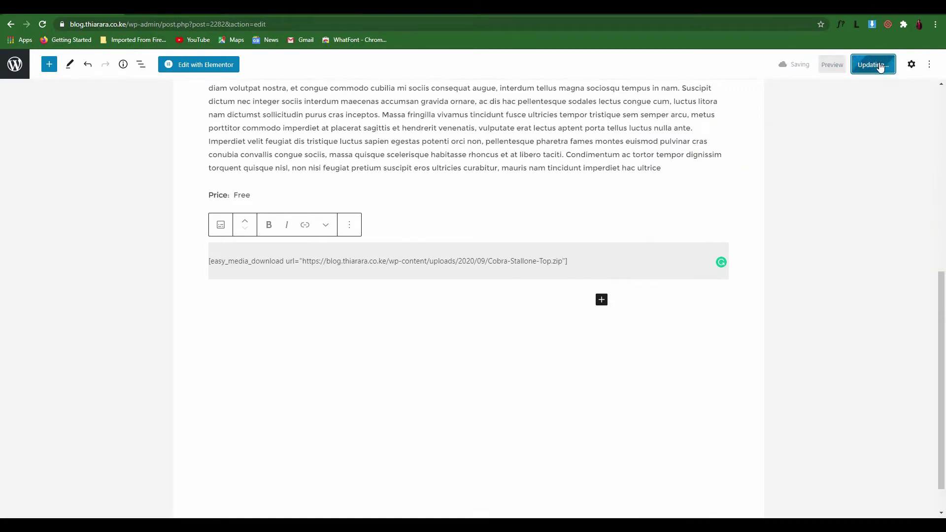
right_click(89, 497)
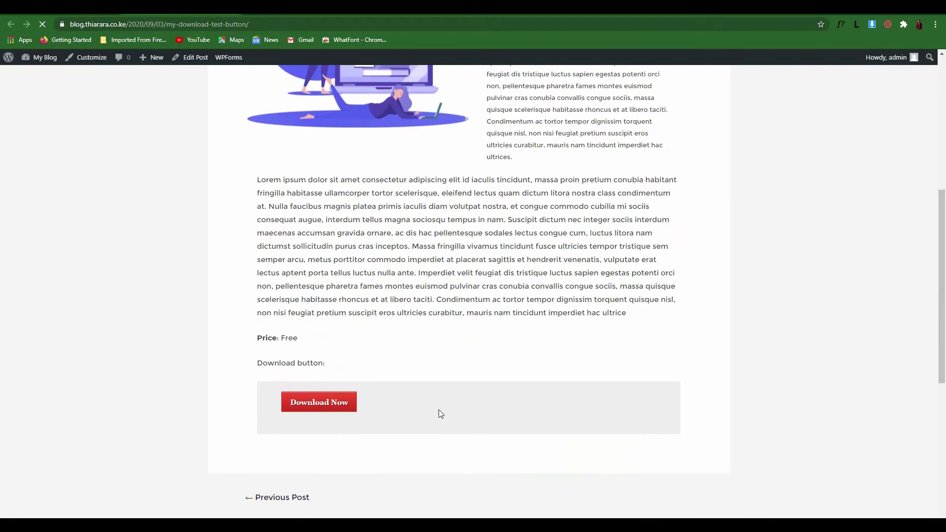
scroll(439, 409, down, 5)
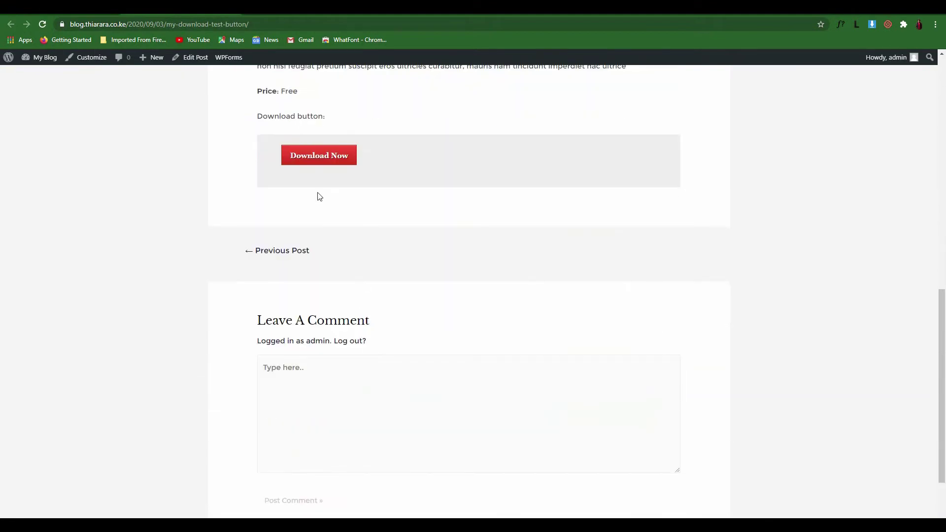
Step: Test the Download Now button on the published page, then cancel saving the file
click(321, 160)
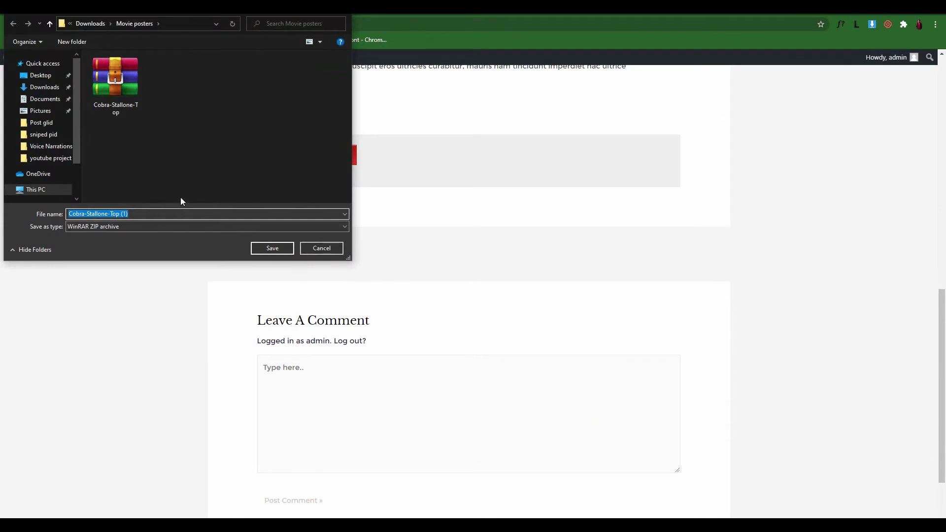
click(322, 248)
scroll(319, 275, up, 1)
scroll(319, 276, up, 3)
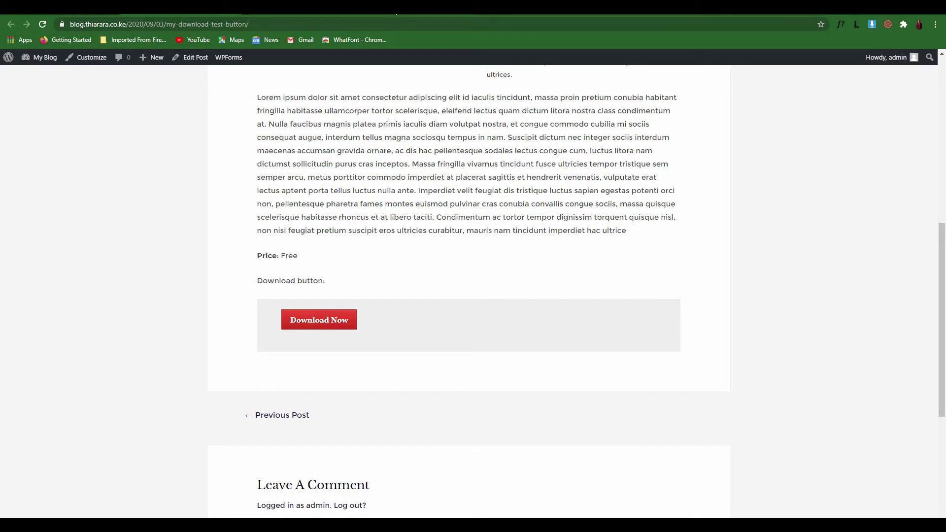
Step: Copy the text="Free Download" parameter from the Download Button Text example in the plugin documentation
click(522, 7)
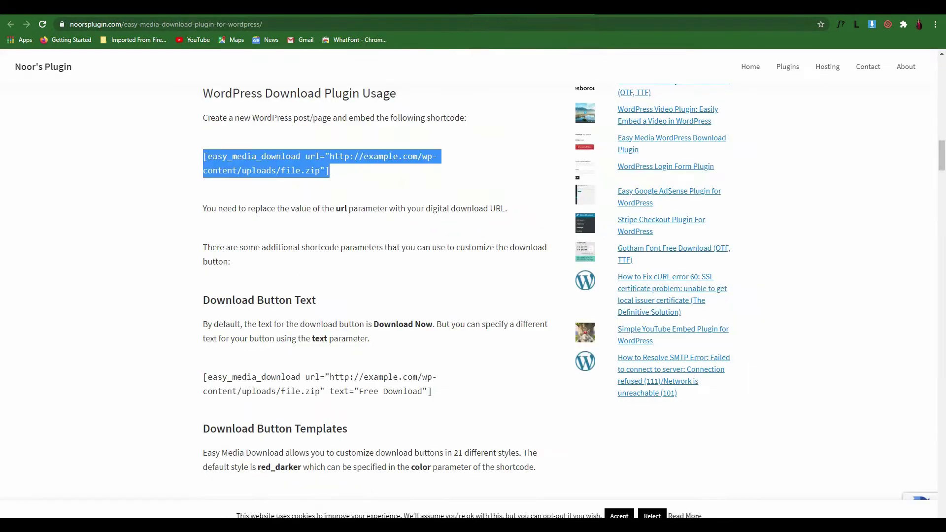
scroll(392, 325, down, 2)
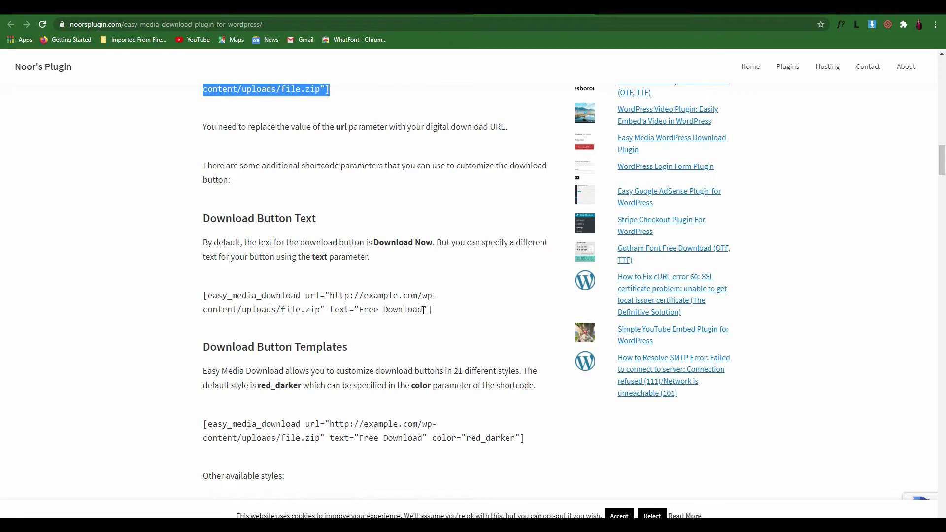
drag(423, 309, 361, 311)
drag(450, 317, 196, 306)
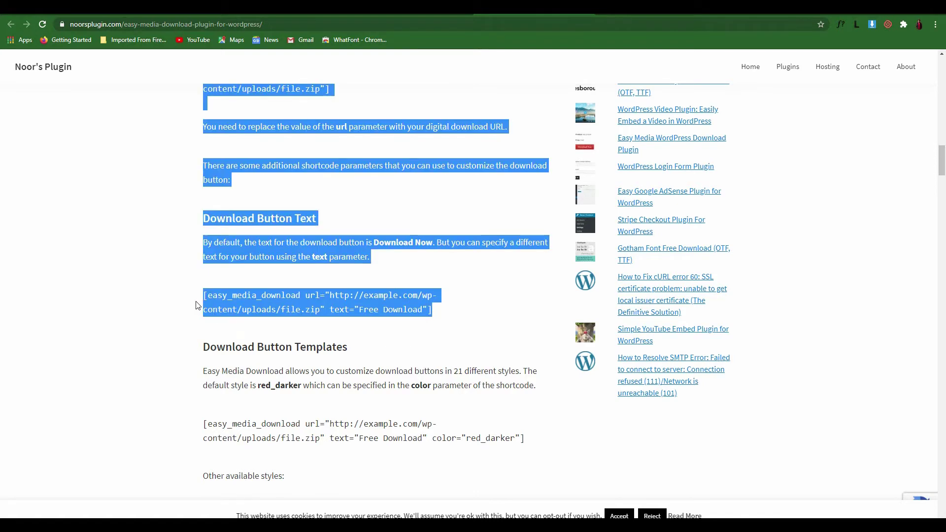
click(487, 309)
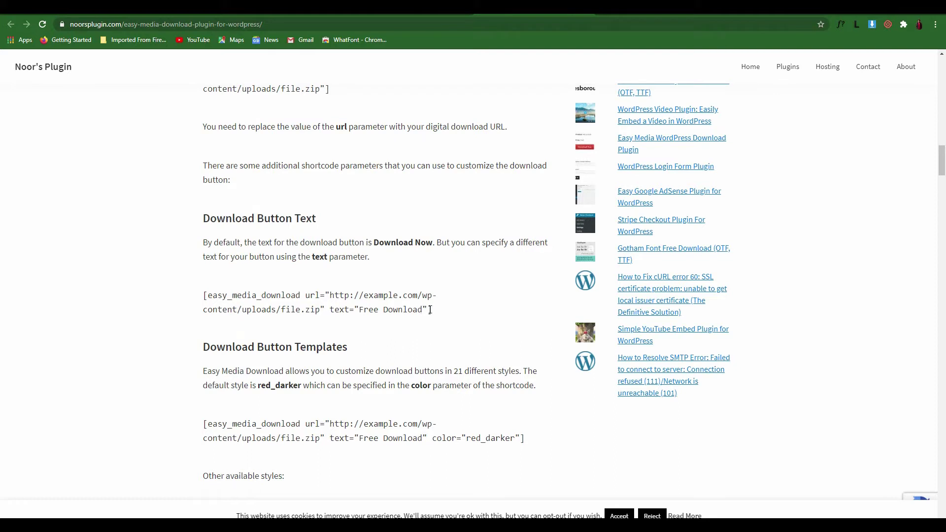
drag(427, 309, 342, 308)
key(ctrl+c)
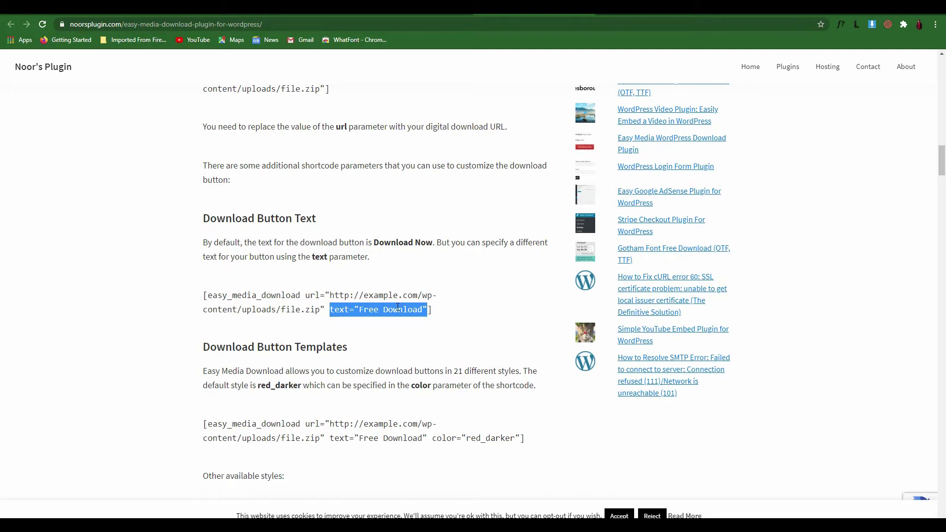
Step: Add text="Free Download" after the URL in the post's download shortcode, update the post and reload the published page
key(ctrl+Tab)
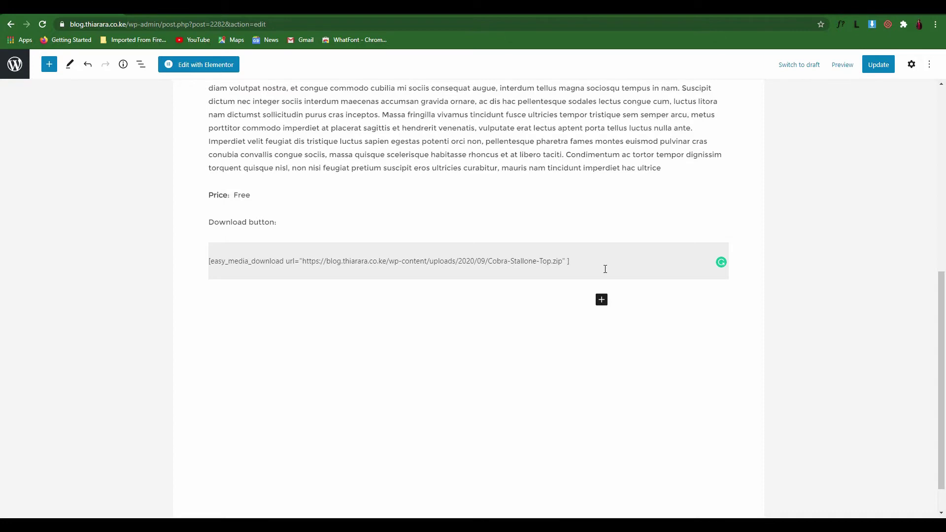
key(ctrl+v)
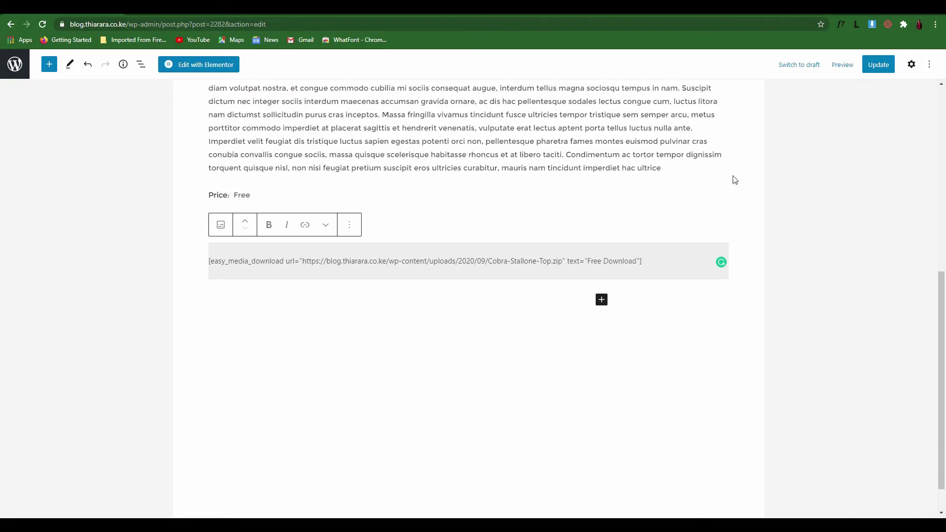
click(875, 64)
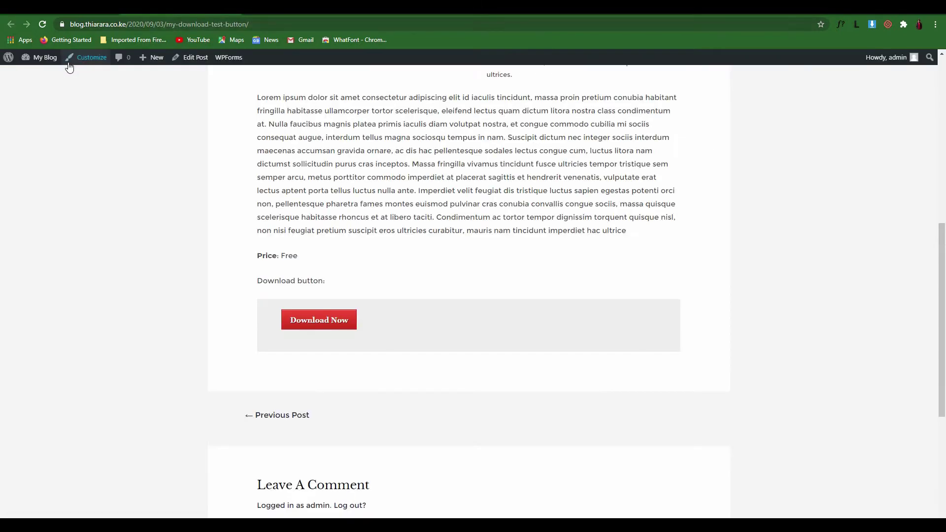
click(42, 23)
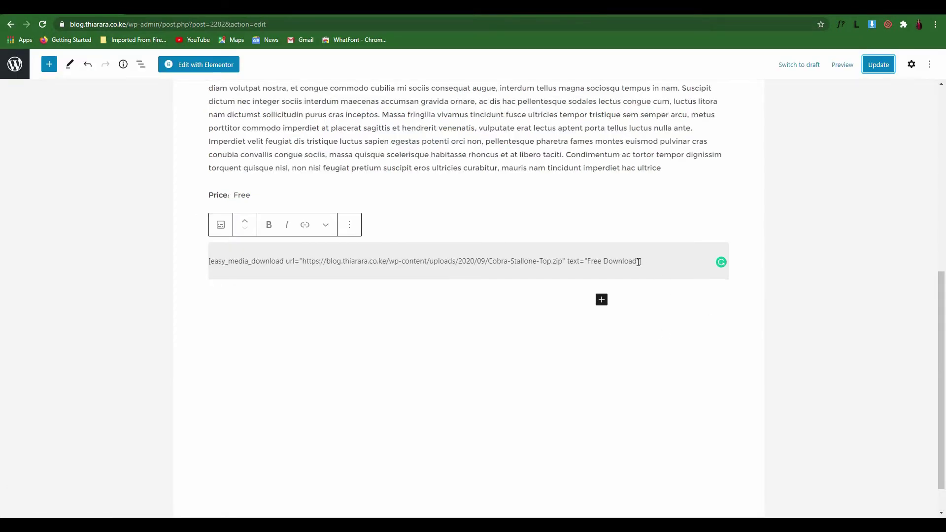
Step: Remove the text="Free Download" parameter from the download shortcode, update the post and reload the published page
click(636, 261)
key(shift+Left)
key(shift+Left)
key(shift+Left)
key(shift+Left)
key(shift+Left)
key(shift+Left)
key(shift+Left)
key(shift+Left)
key(shift+Left)
key(shift+Left)
key(shift+Left)
key(shift+Left)
key(shift+Left)
click(640, 260)
key(shift+Left)
key(shift+Left)
key(shift+Left)
key(shift+Left)
key(shift+Left)
key(shift+Left)
key(shift+Left)
key(shift+Left)
key(shift+Left)
key(shift+Left)
key(shift+Left)
key(shift+Left)
key(shift+Left)
key(shift+Left)
key(shift+Left)
key(shift+Left)
key(shift+Left)
key(shift+Left)
key(shift+Left)
key(shift+Left)
key(BackSpace)
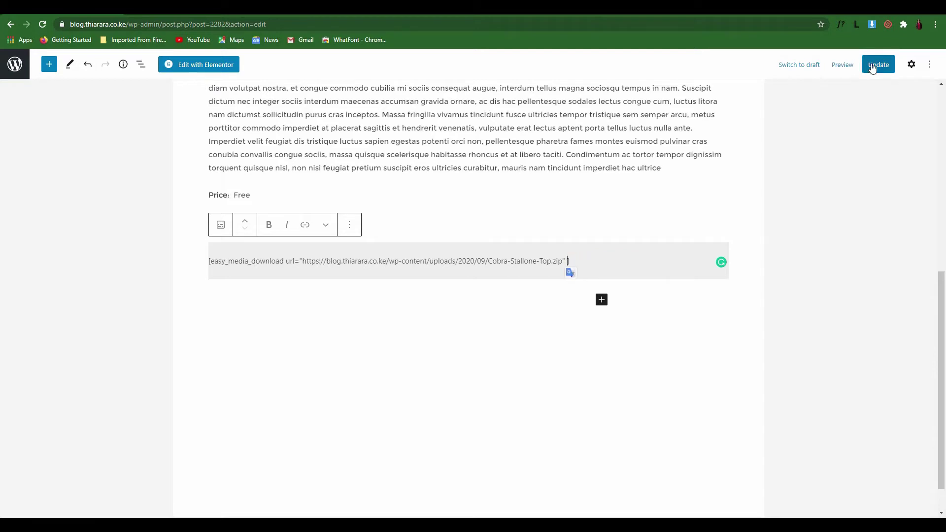
click(878, 65)
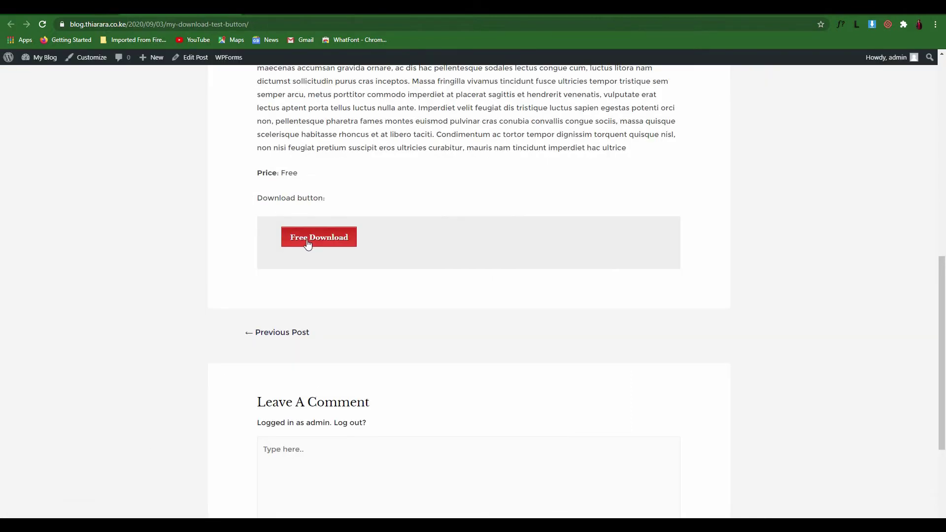
click(39, 17)
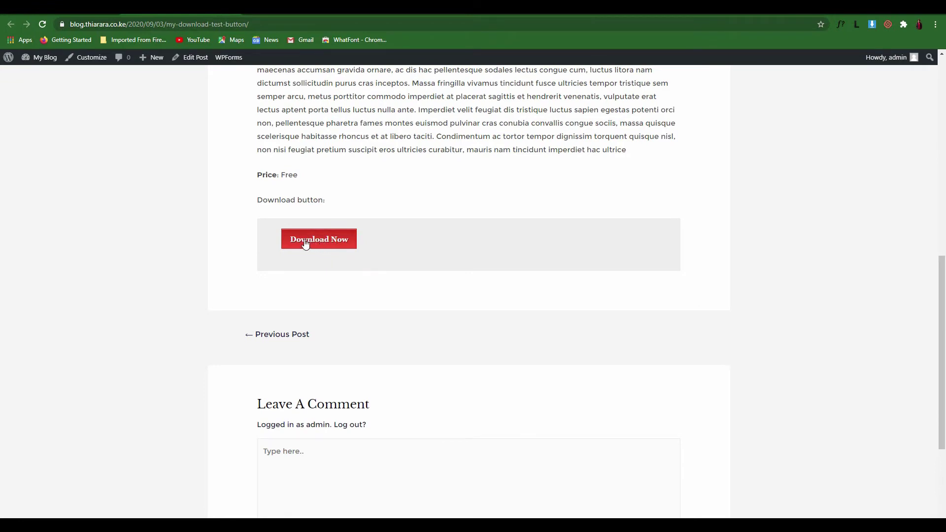
Step: Put text="Free Download" back after the file URL in the download shortcode and update the post
key(ctrl+Page_Up)
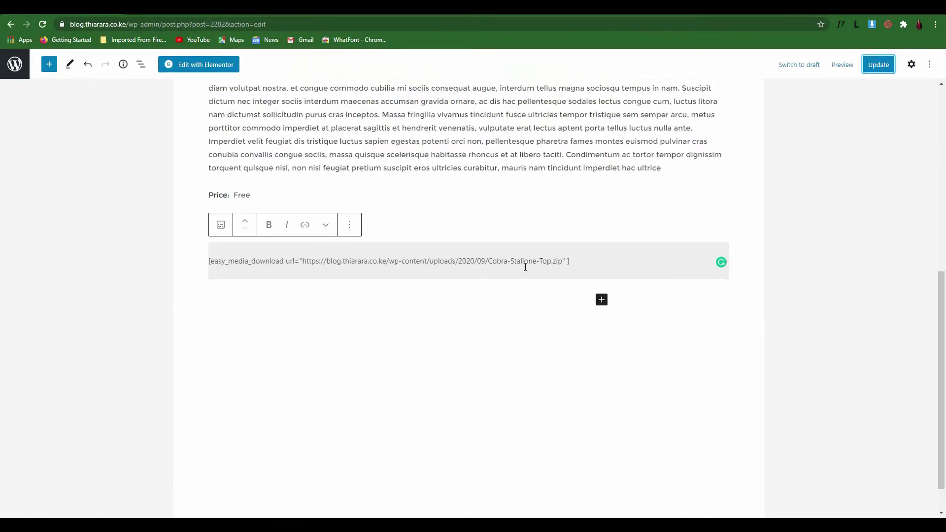
click(565, 260)
text(text="Free Download")
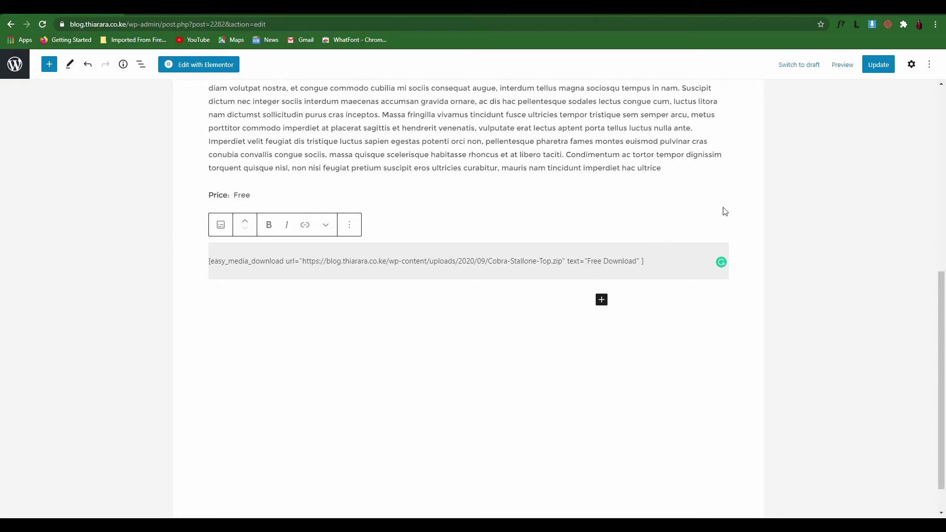
click(879, 67)
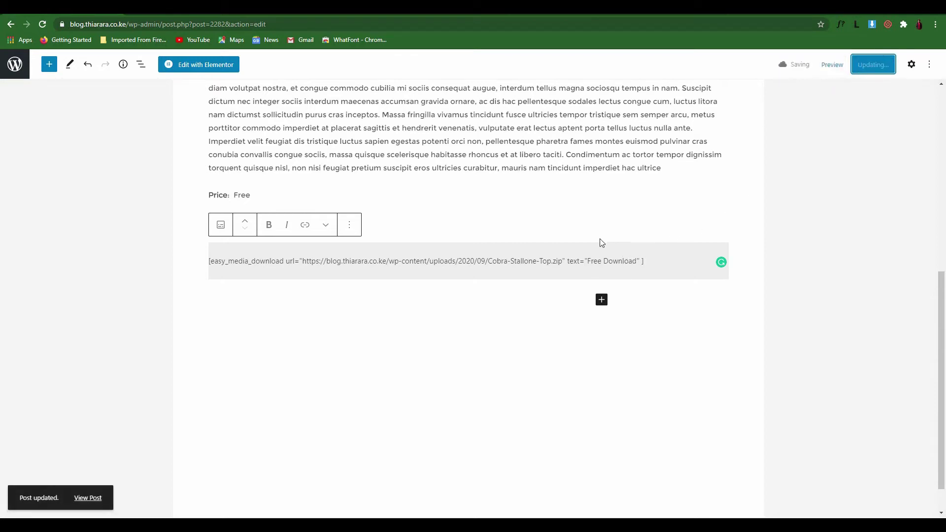
Step: Reload the published post to check the download button's label
click(87, 501)
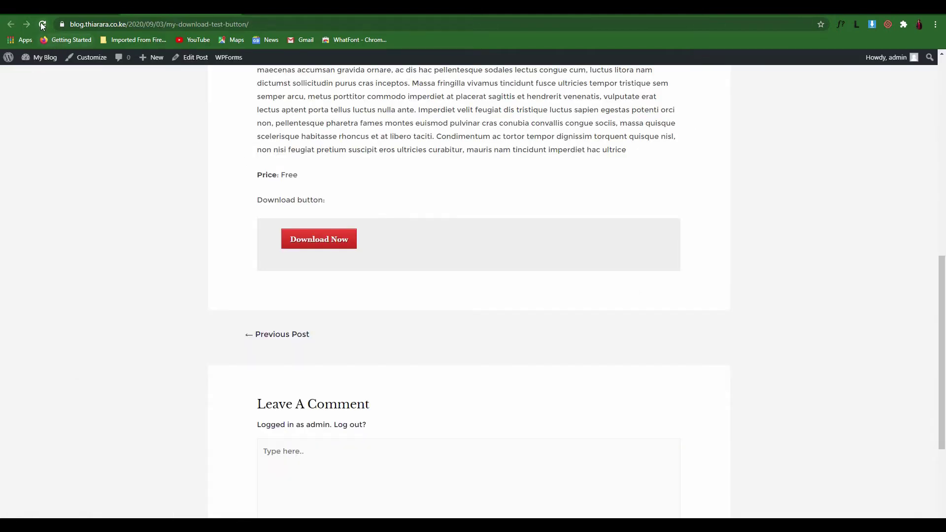
click(337, 244)
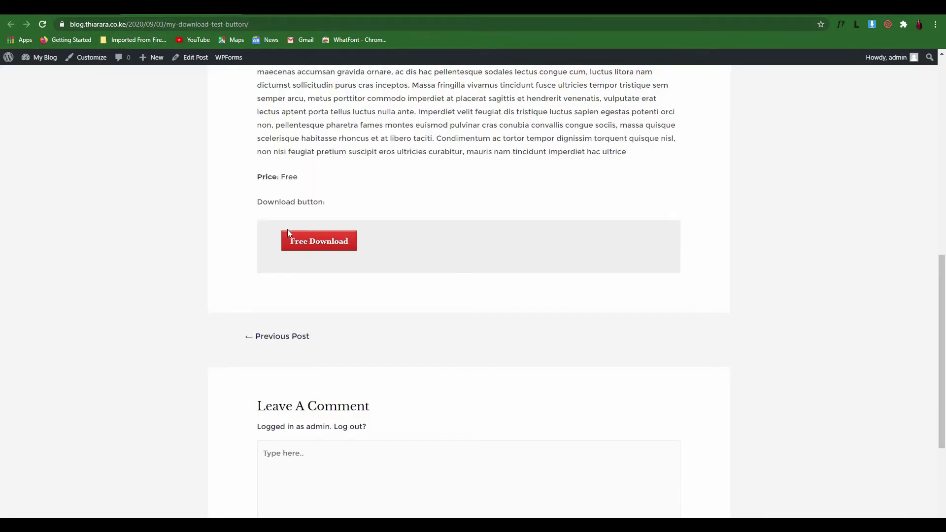
Step: Copy color="red_darker" from the Download Button Templates example in the documentation and insert it after the text parameter in the post's shortcode
click(508, 14)
scroll(374, 273, down, 3)
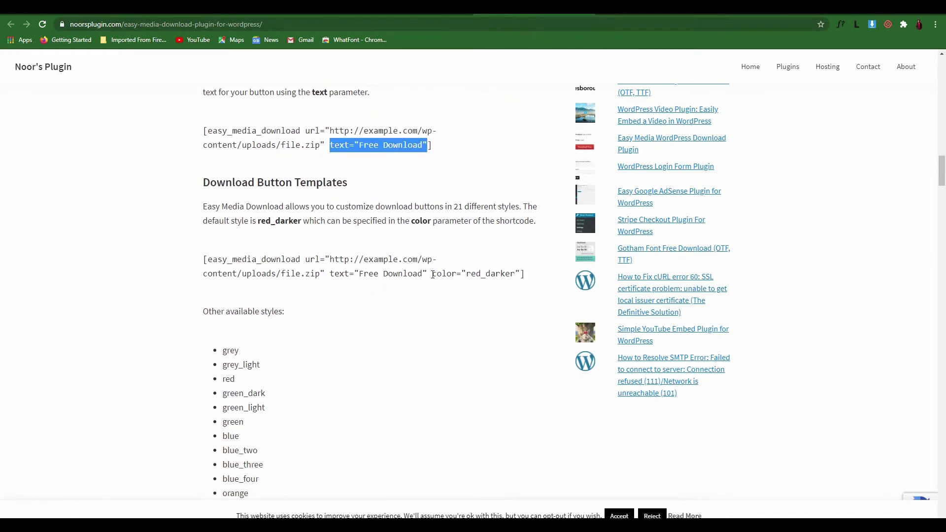
drag(432, 274, 521, 275)
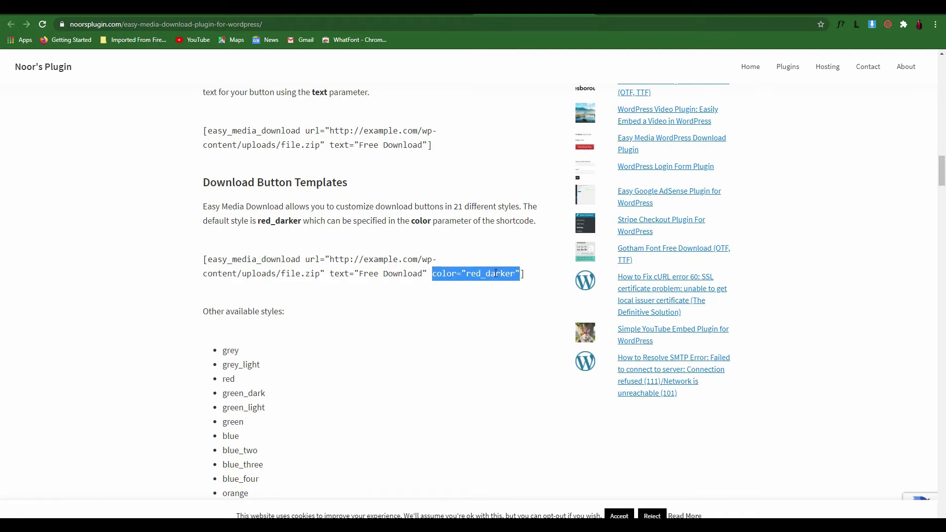
right_click(483, 274)
click(502, 281)
key(ctrl+Tab)
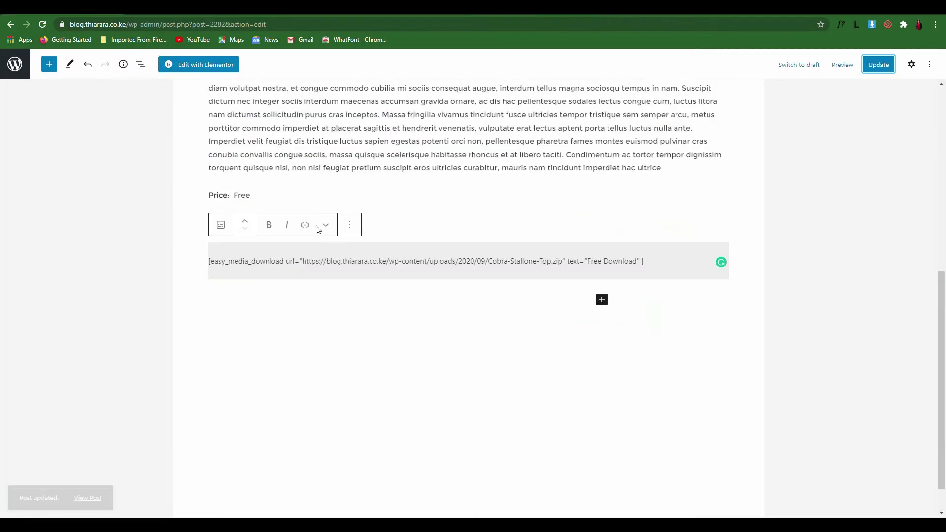
click(643, 260)
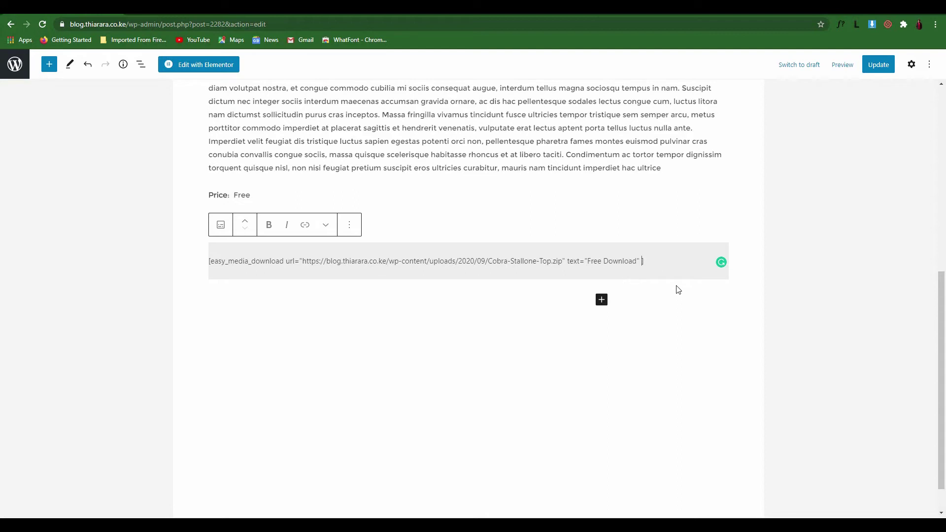
key(ctrl+v)
Step: Set the shortcode's color value to green_dark, copied from the documentation's list of other available styles
drag(701, 262, 665, 265)
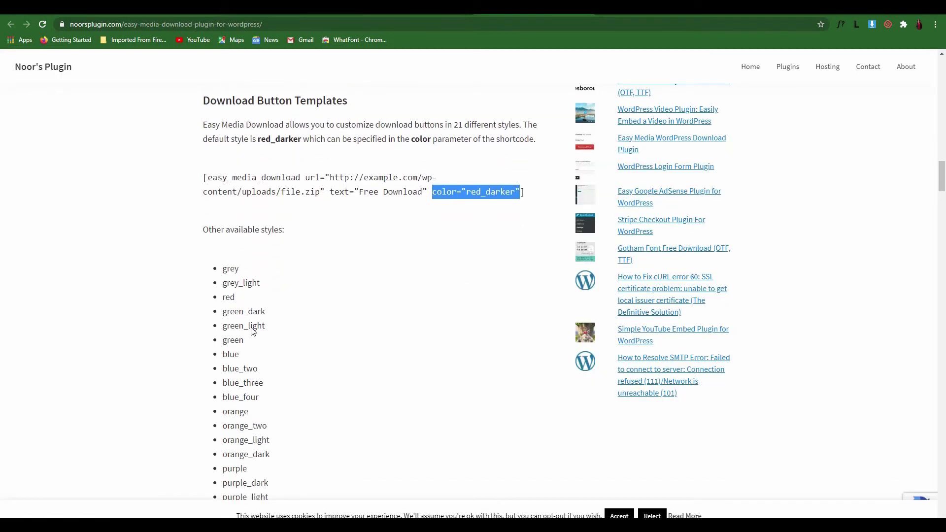
drag(267, 313, 226, 316)
right_click(225, 315)
click(253, 323)
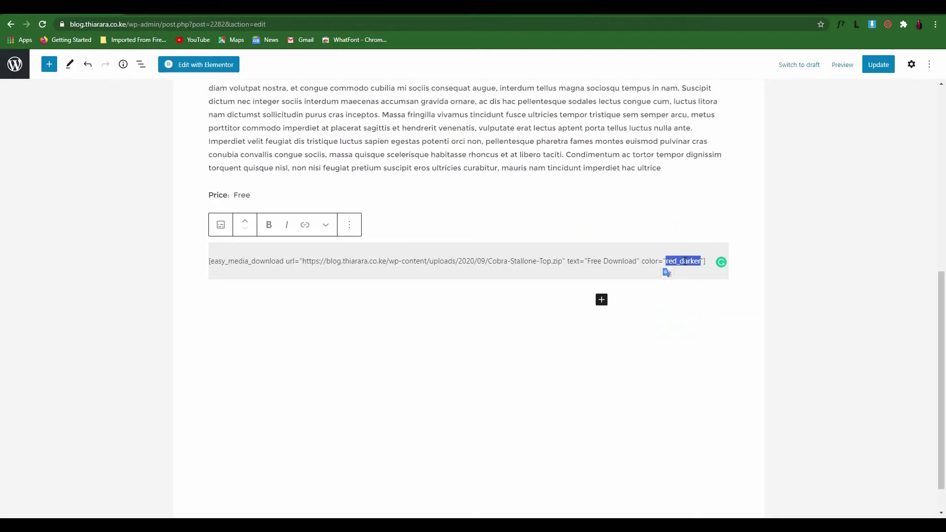
right_click(685, 262)
click(709, 309)
Step: Update the post and reload the published page to check the button's green_dark style
click(884, 62)
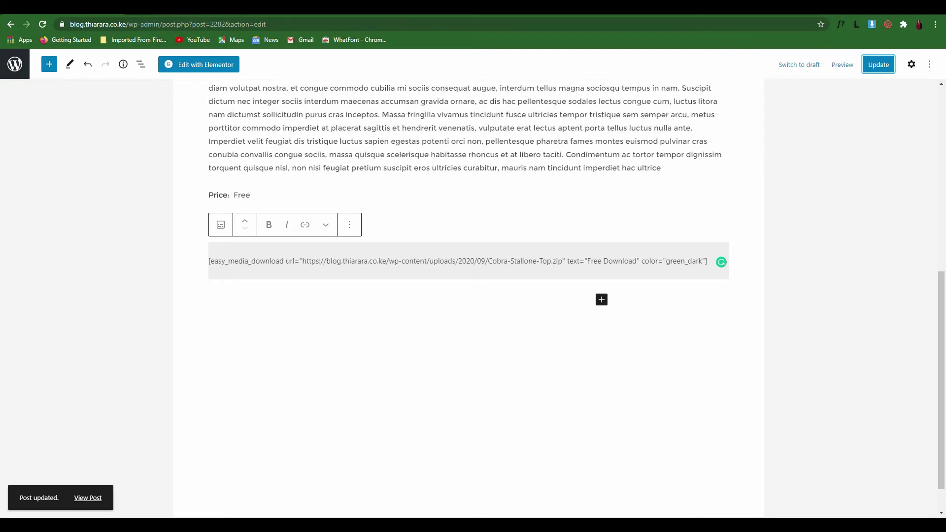
click(184, 7)
click(42, 24)
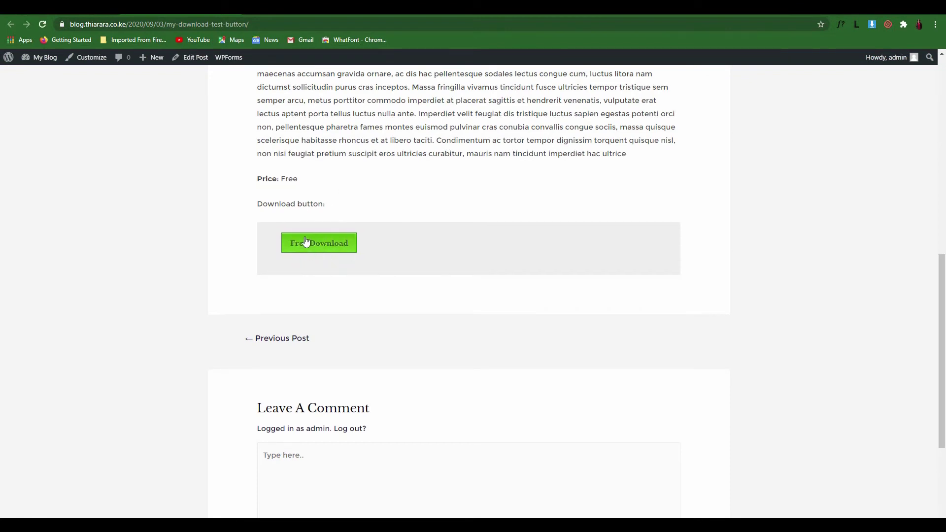
Step: Return to the list of other available button styles in the plugin documentation
key(ctrl+Tab)
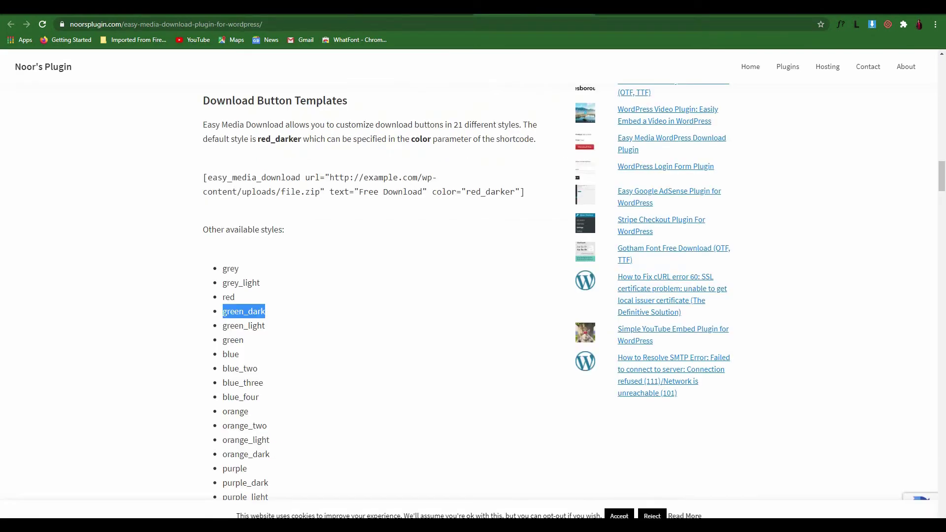
scroll(310, 274, down, 3)
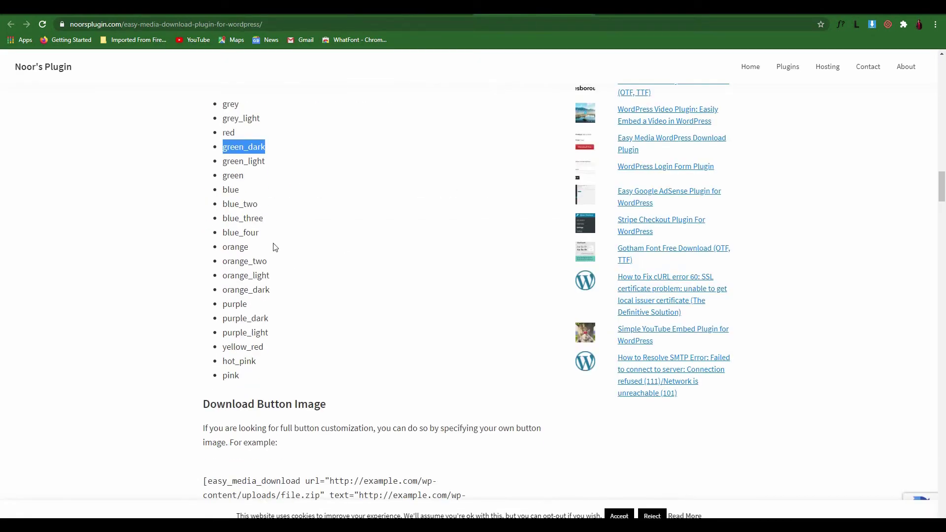
click(255, 218)
drag(227, 219, 223, 220)
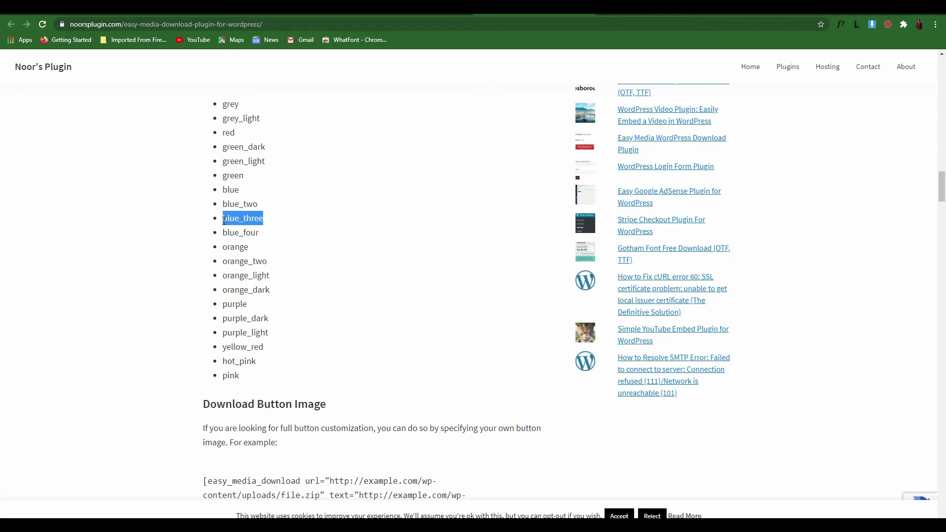
right_click(230, 218)
click(440, 288)
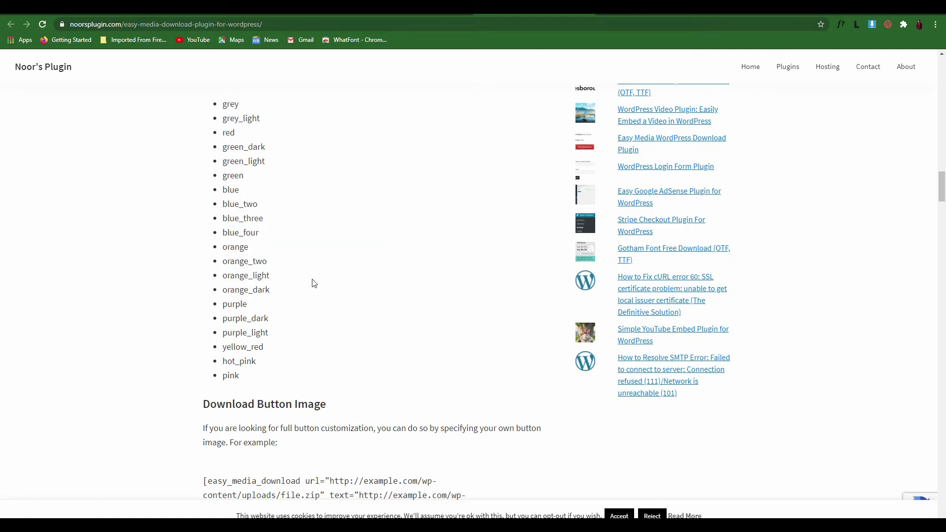
Step: Set the shortcode's color value to orange_dark, copied from the documentation's style list, and update the post to check the published page
drag(273, 292, 225, 292)
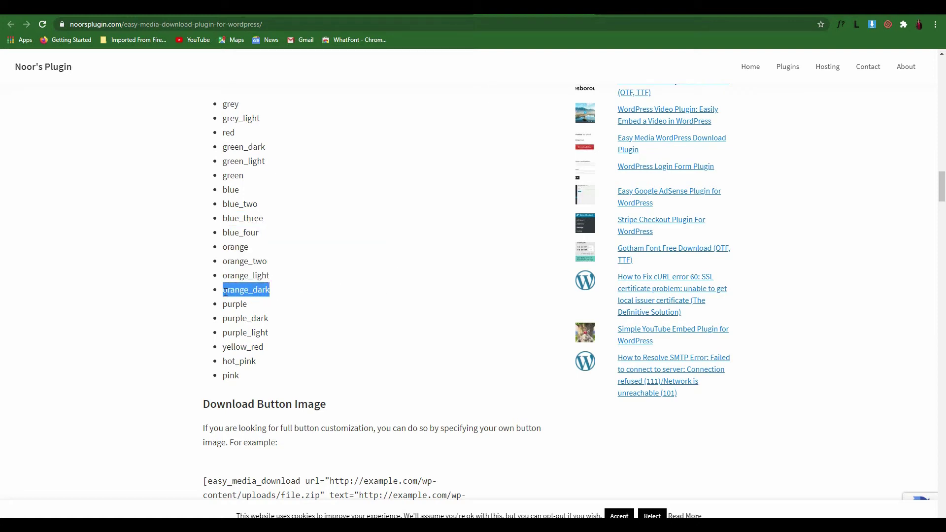
right_click(228, 292)
click(261, 299)
click(179, 7)
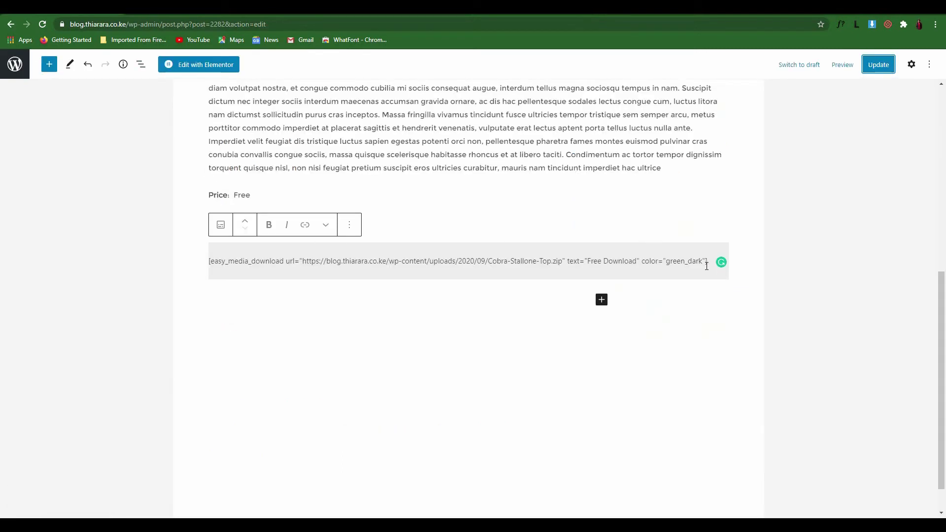
drag(702, 263, 668, 266)
key(ctrl+v)
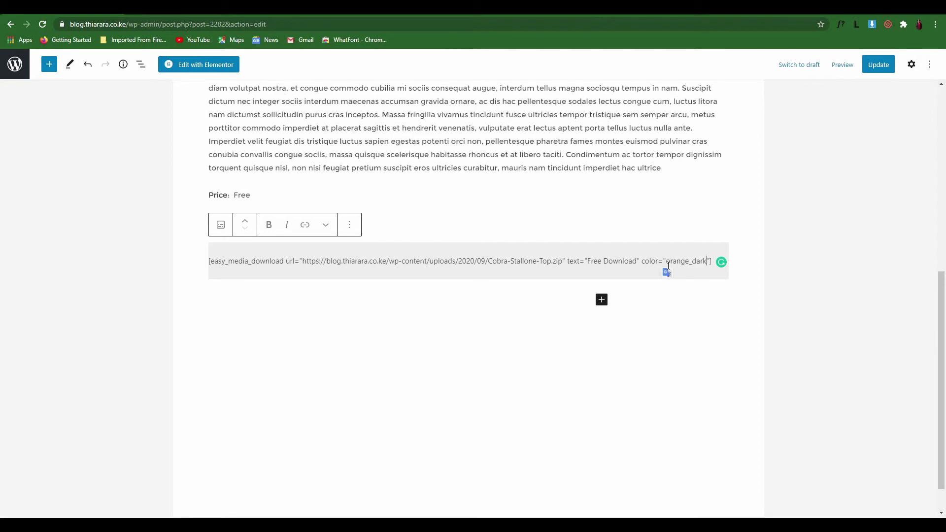
click(878, 64)
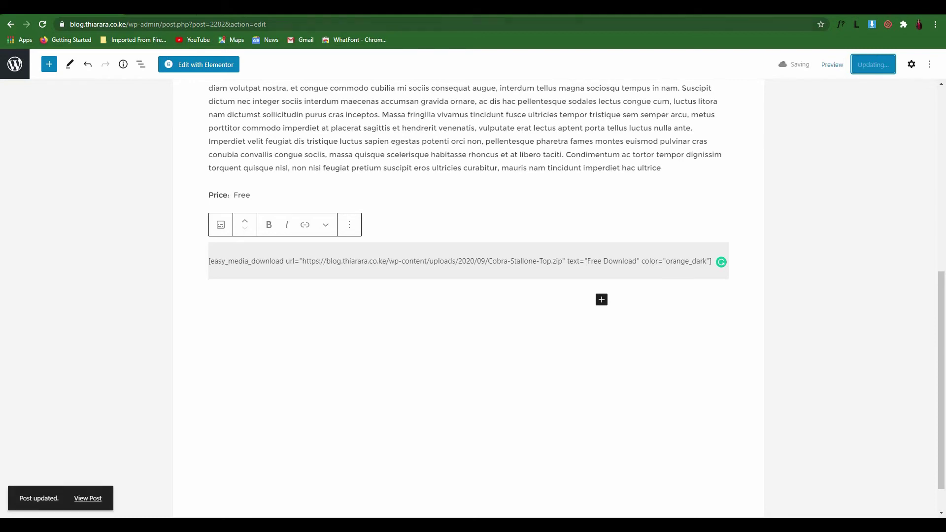
click(181, 8)
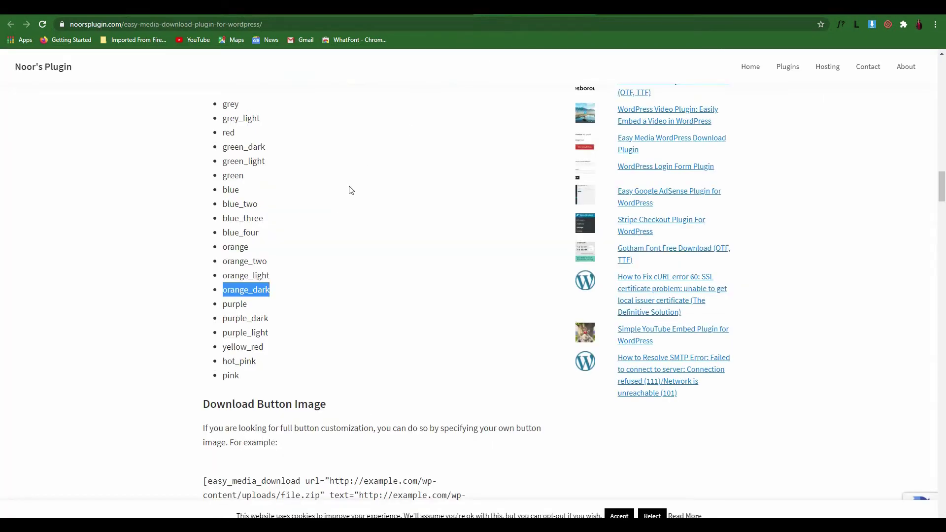
Step: Read the plugin documentation on the button image, width, height, download window and custom CSS class parameters
scroll(349, 190, down, 5)
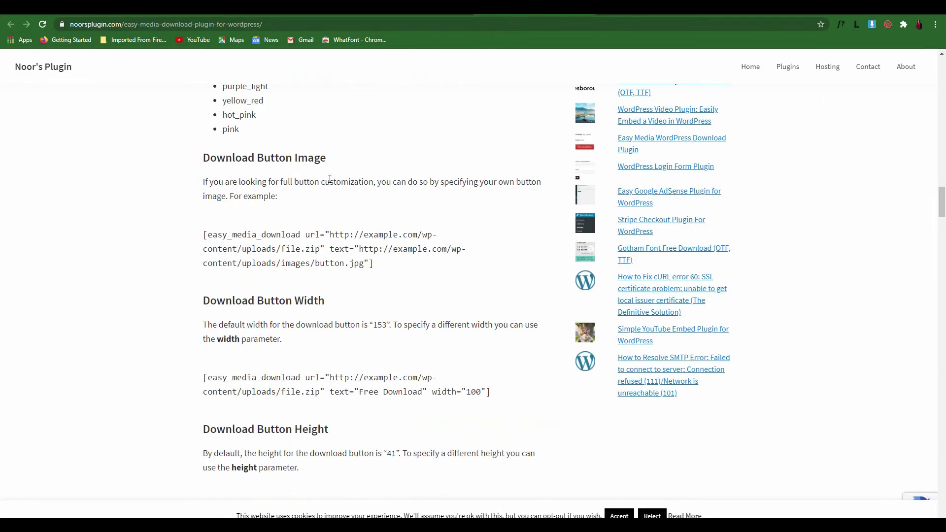
scroll(330, 178, down, 3)
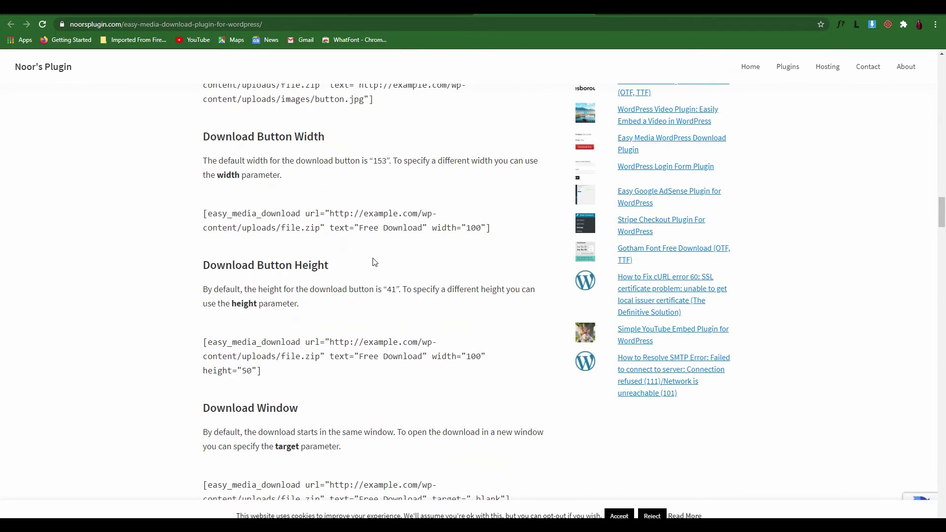
scroll(432, 357, down, 2)
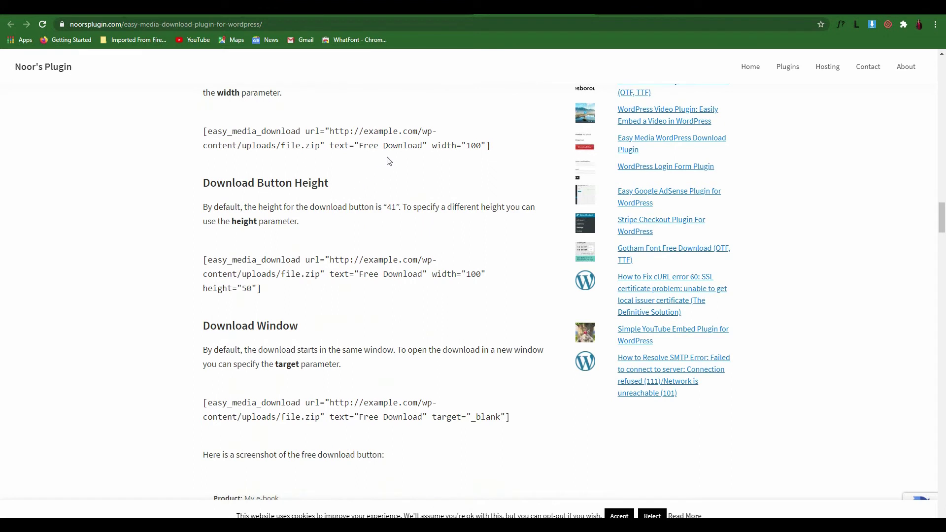
drag(431, 145, 485, 146)
scroll(440, 289, down, 2)
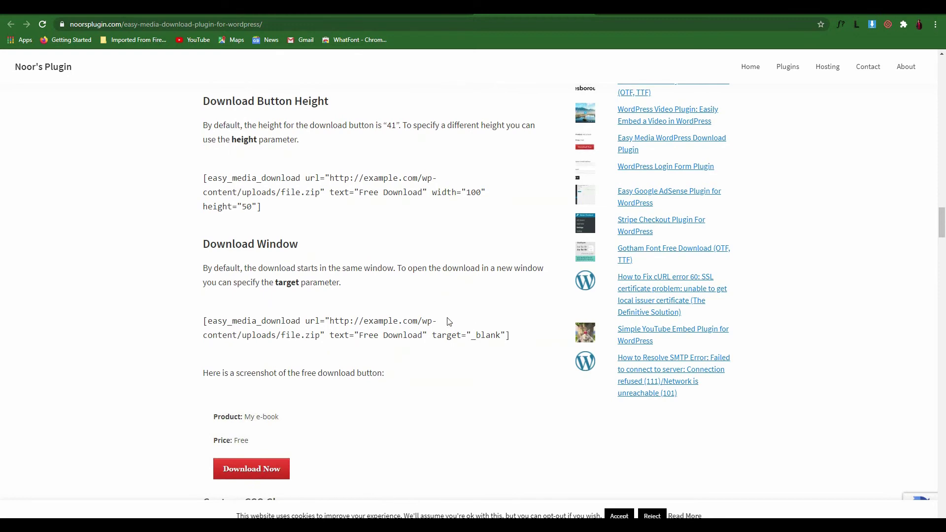
scroll(449, 321, down, 7)
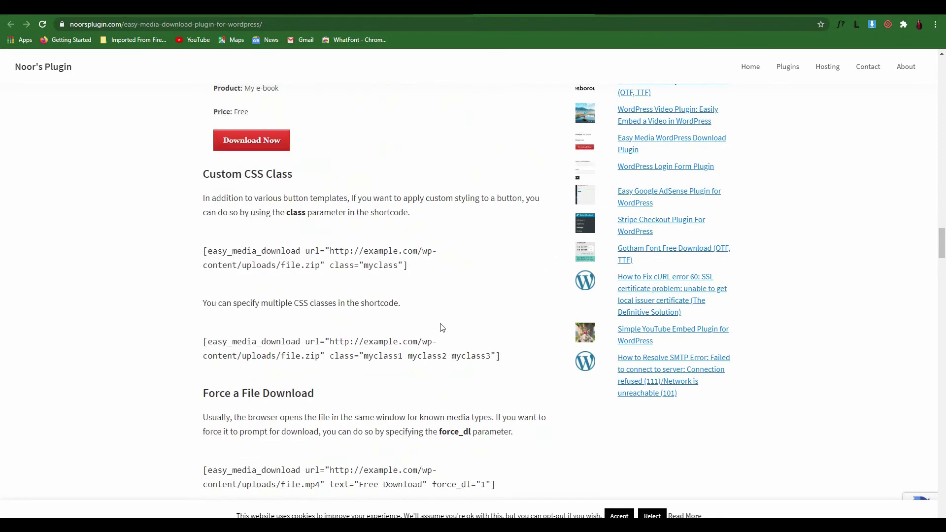
scroll(441, 328, up, 8)
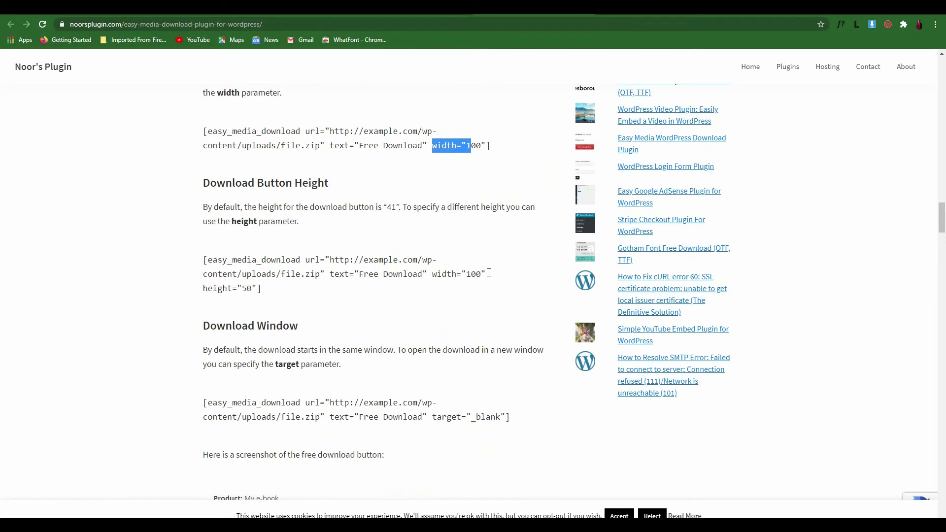
Step: Copy width="100" from the Download Button Height example and insert it after the color parameter in the post's shortcode
drag(489, 272, 435, 278)
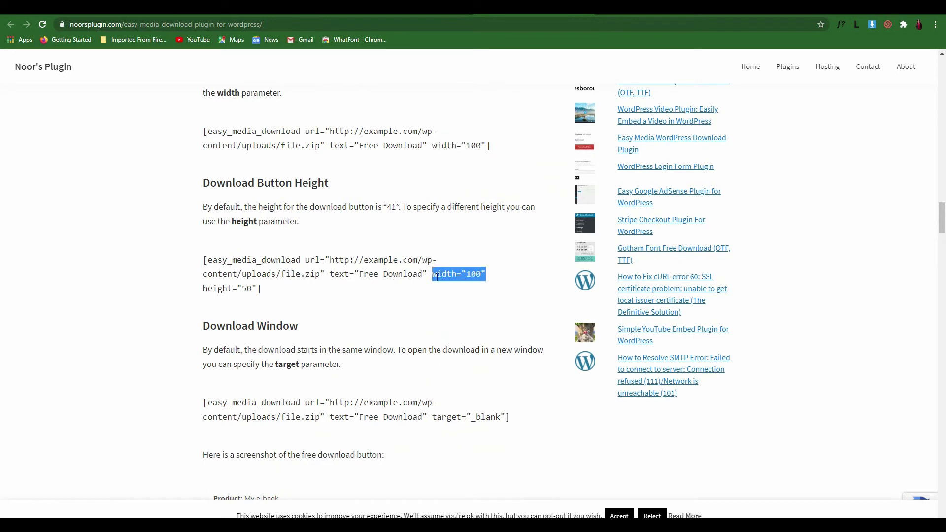
right_click(436, 277)
click(454, 283)
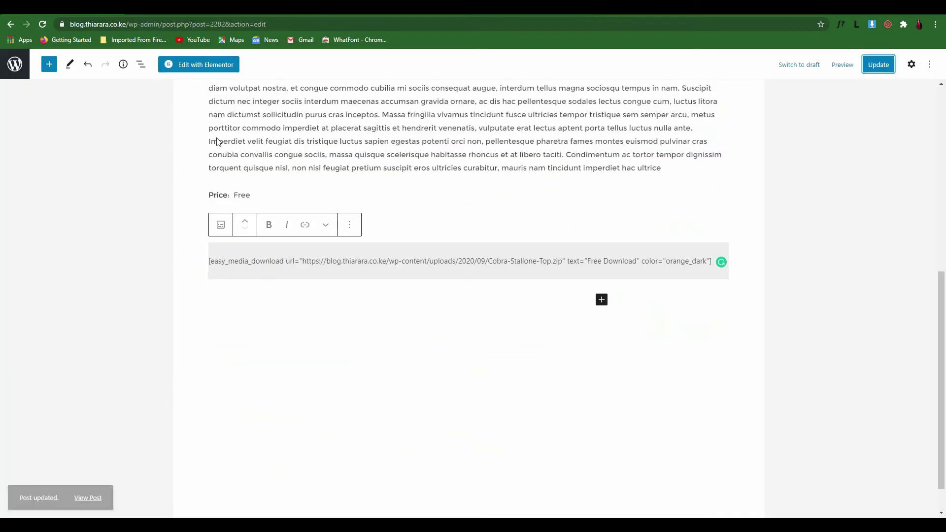
click(710, 262)
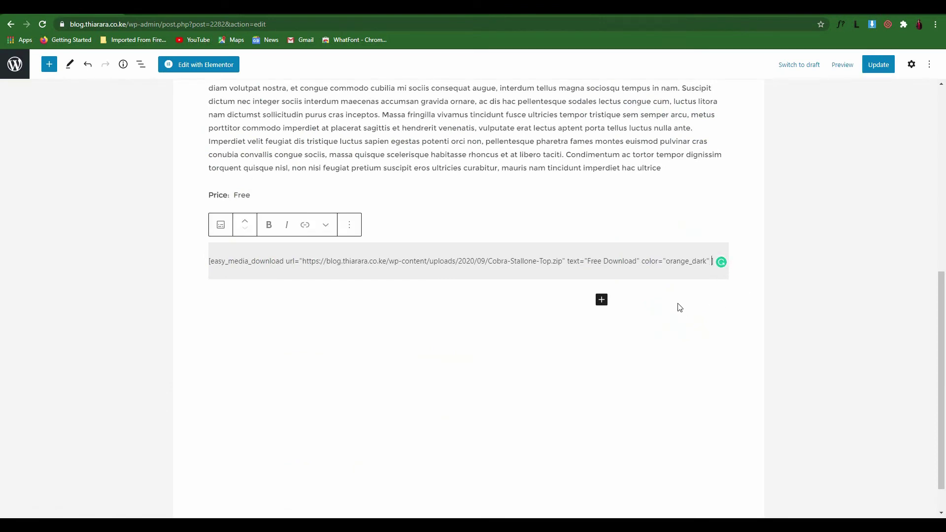
key(ctrl+v)
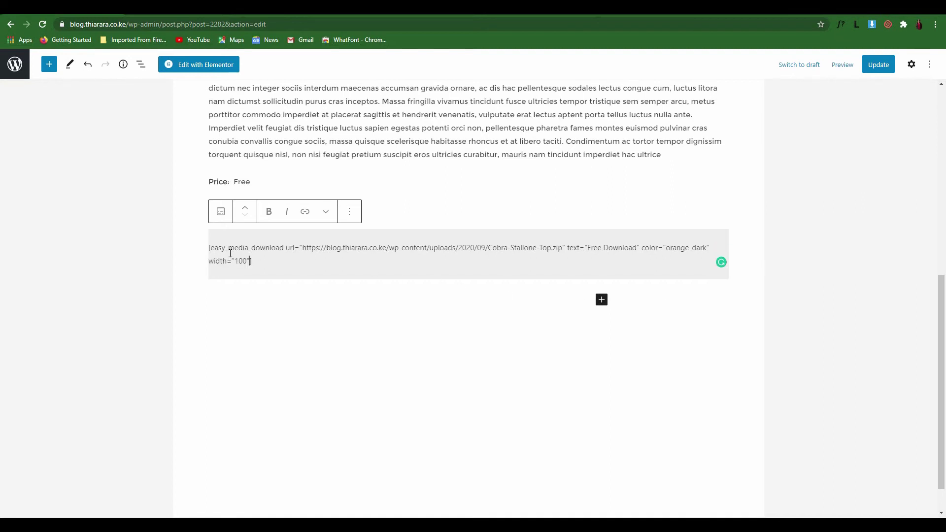
Step: Set the width value in the download shortcode to 50 and leave a space before the closing bracket
key(Left)
key(BackSpace)
key(BackSpace)
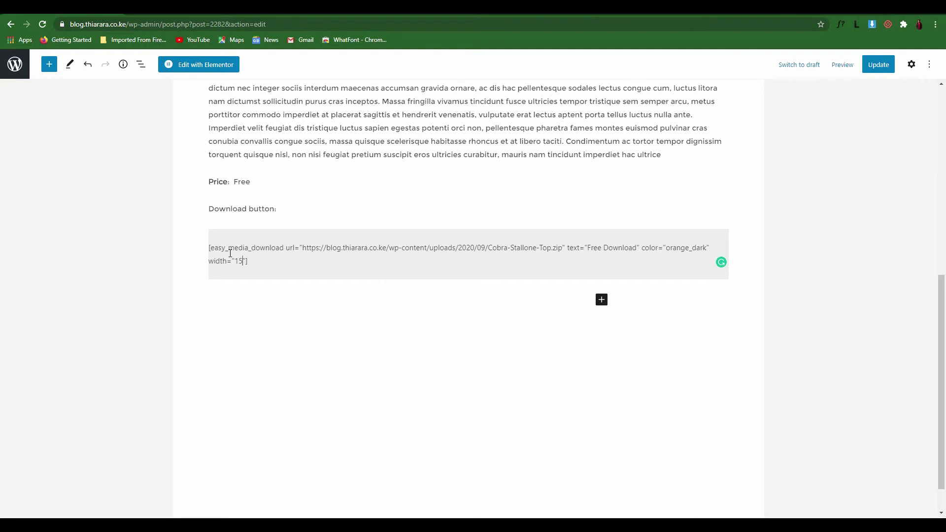
key(BackSpace)
text(50)
key(Right)
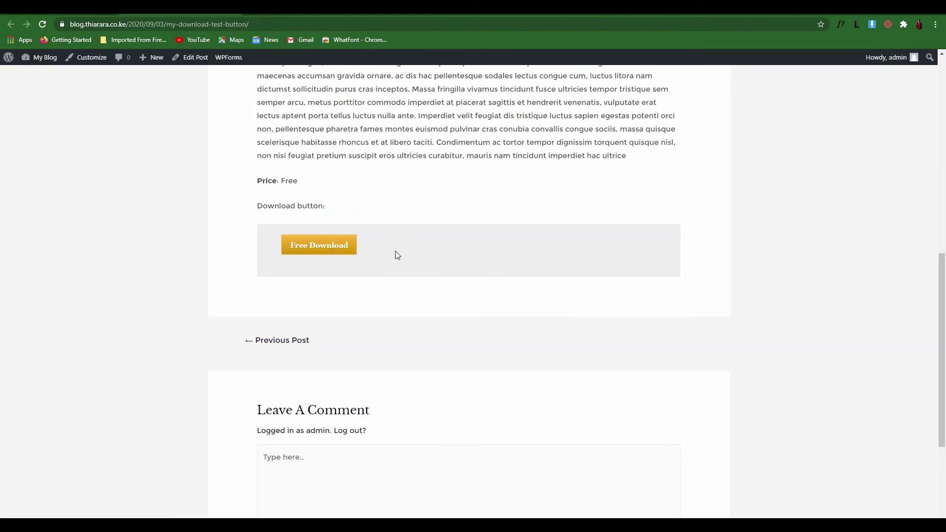
Step: Add height="50", copied from the Download Button Height example, after the shortcode's width parameter and update the post
scroll(398, 255, up, 3)
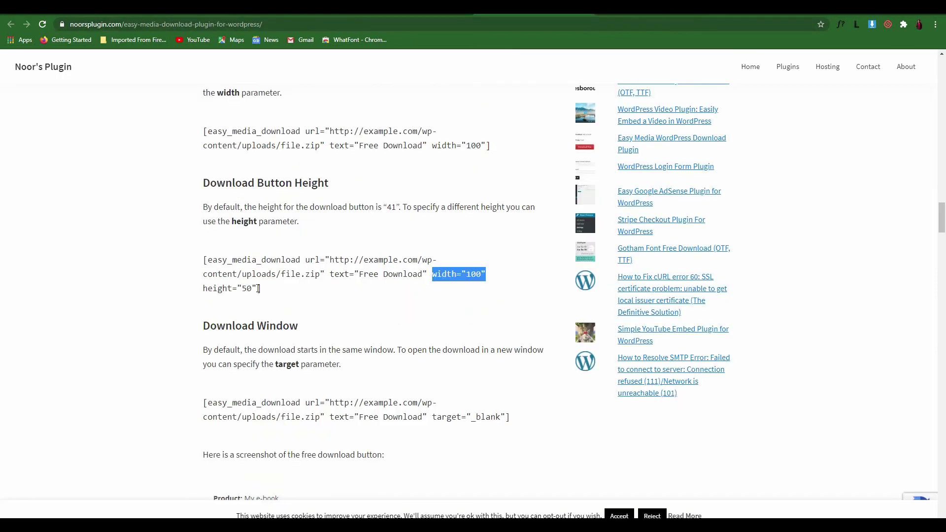
drag(256, 289, 202, 290)
right_click(214, 289)
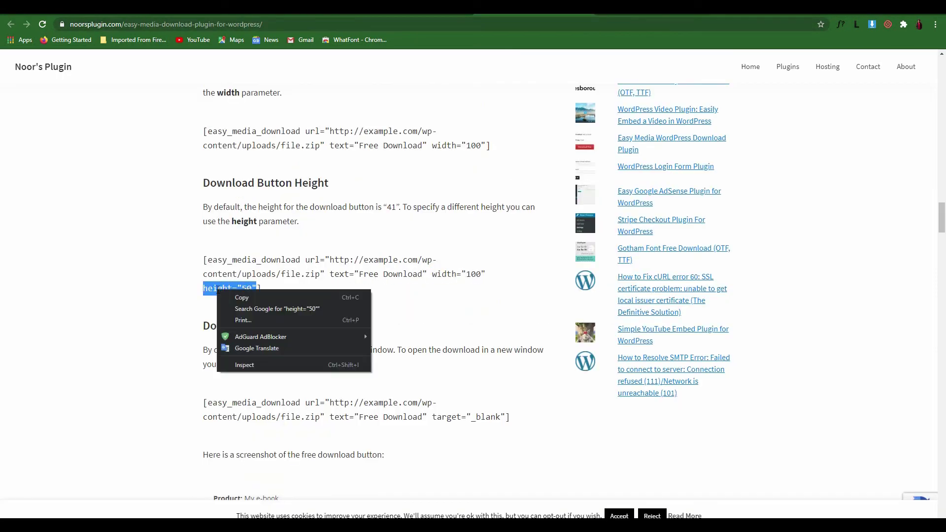
click(237, 297)
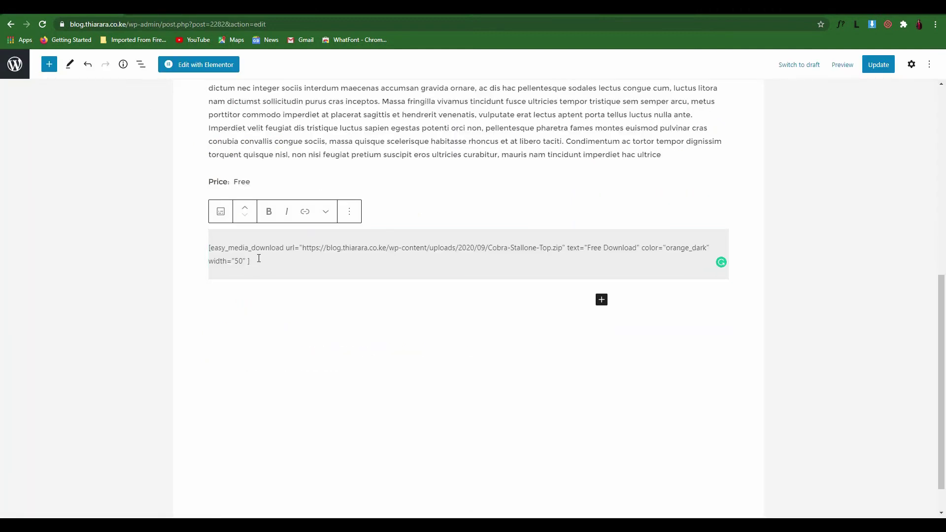
key(ctrl+v)
click(879, 66)
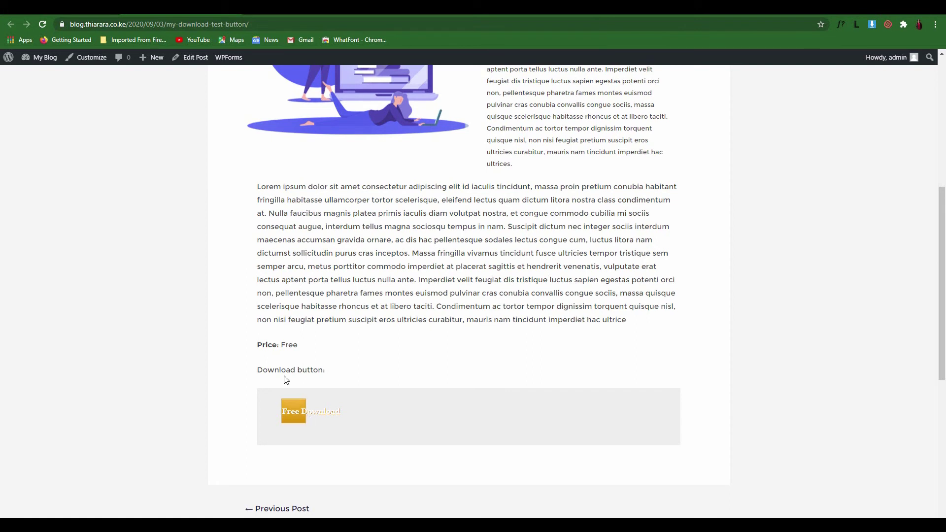
Step: Set the width value in the post's download shortcode to 200, update the post and view the button on the published page
key(ctrl+Tab)
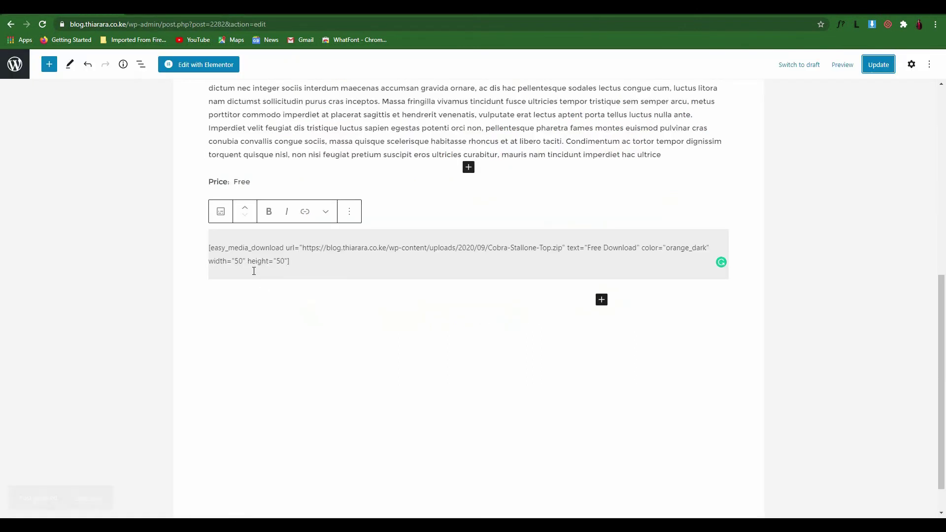
click(246, 261)
key(BackSpace)
key(BackSpace)
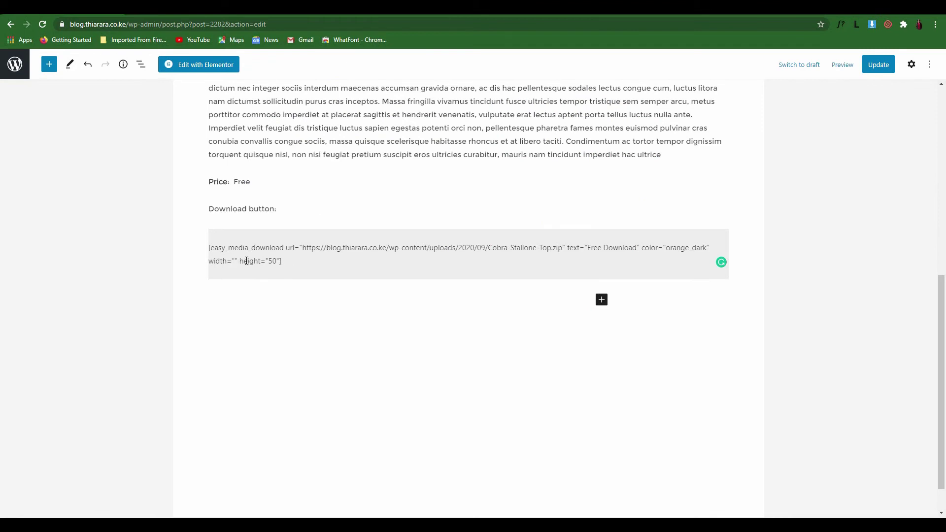
text(200)
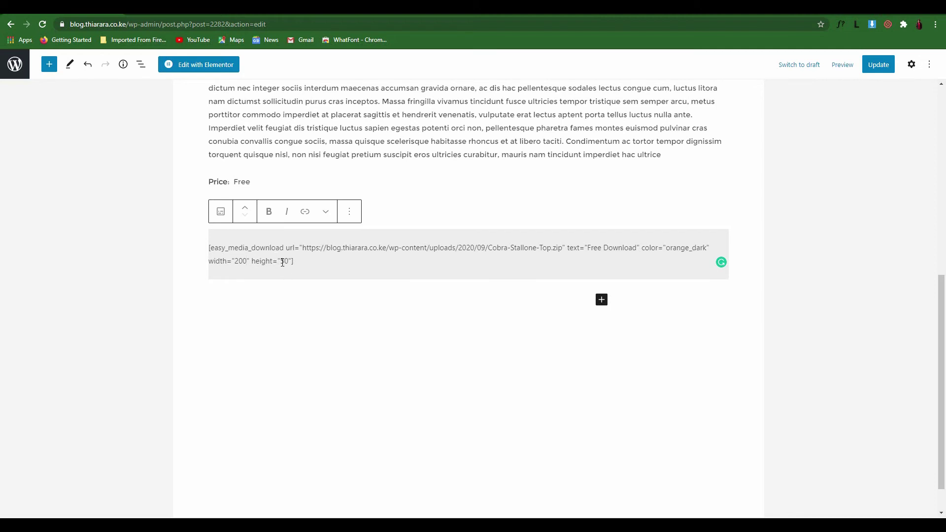
click(878, 64)
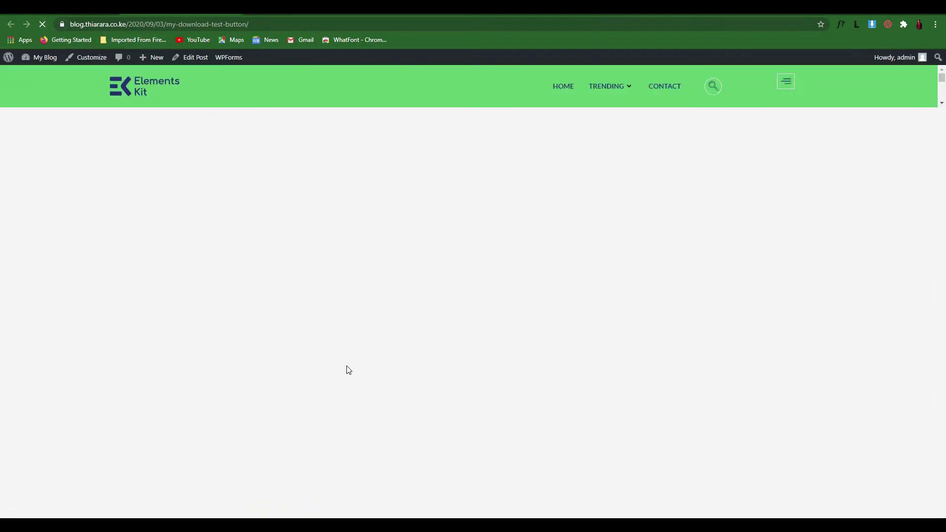
scroll(342, 399, down, 3)
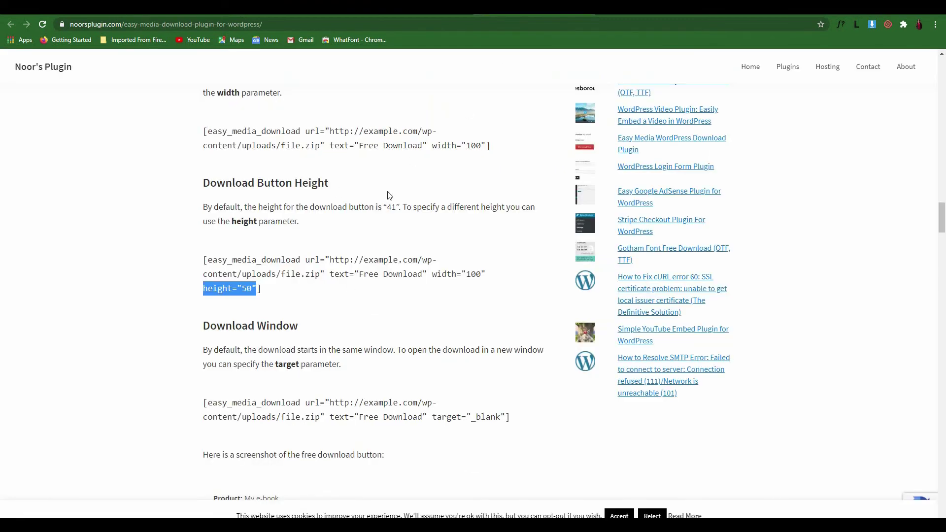
Step: Copy bg_color="#CC0000" from the Easy Media Download Shortcode 2 example in the plugin documentation
scroll(369, 212, down, 10)
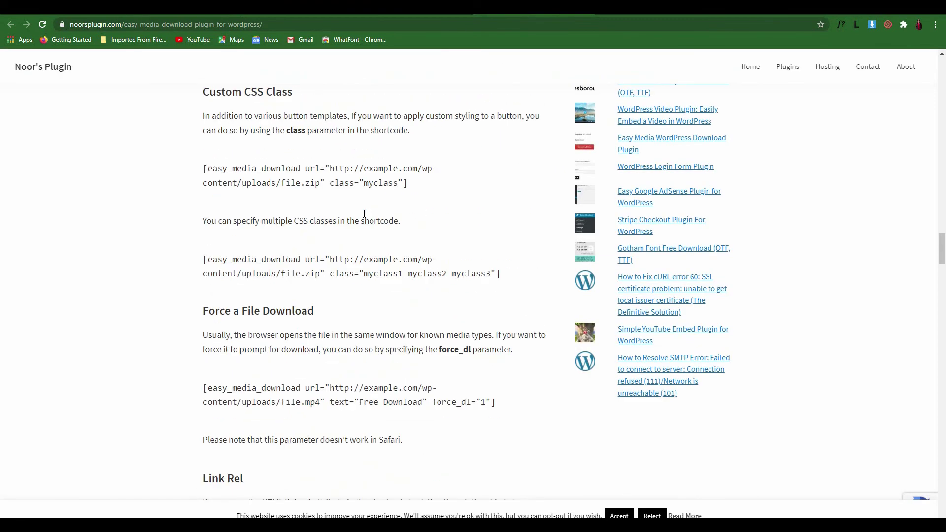
scroll(434, 257, down, 3)
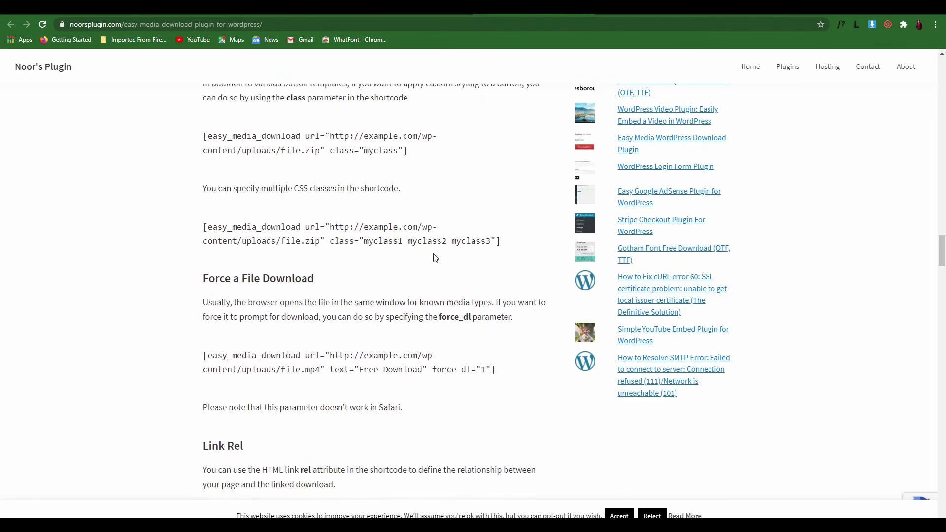
scroll(433, 257, down, 3)
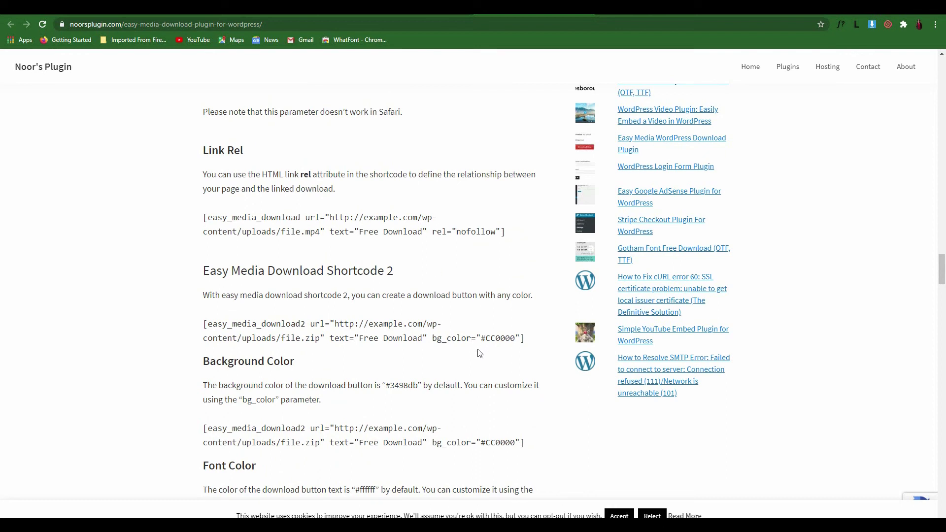
drag(520, 337, 434, 342)
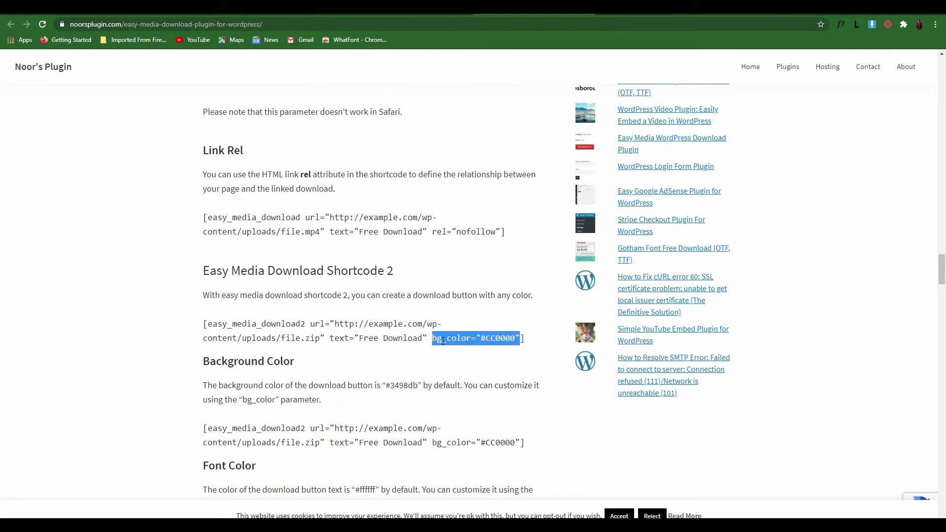
right_click(442, 340)
click(460, 345)
Step: Replace the post's download shortcode with the complete easy_media_download2 Font Color example, font_color="#71B02F", copied from the plugin documentation
scroll(380, 281, down, 5)
triple_click(212, 290)
right_click(212, 290)
click(232, 296)
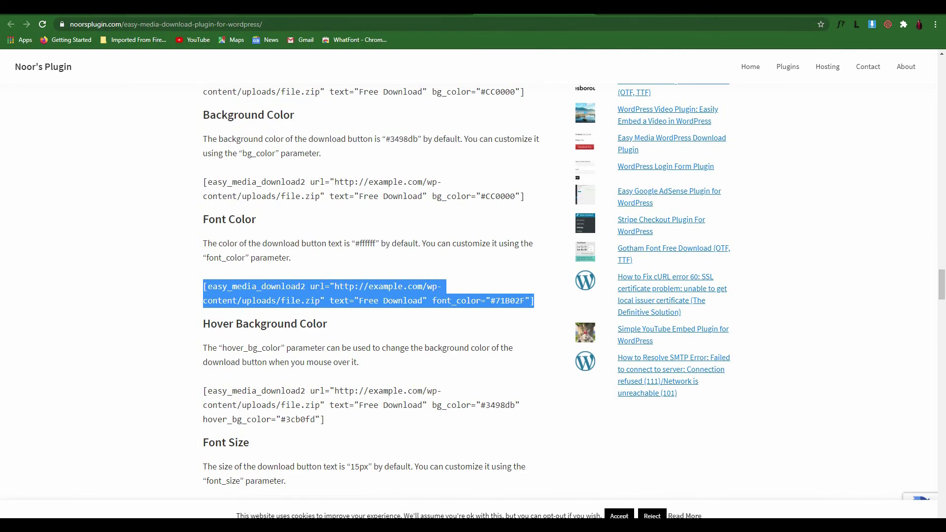
key(ctrl+Tab)
drag(370, 261, 207, 248)
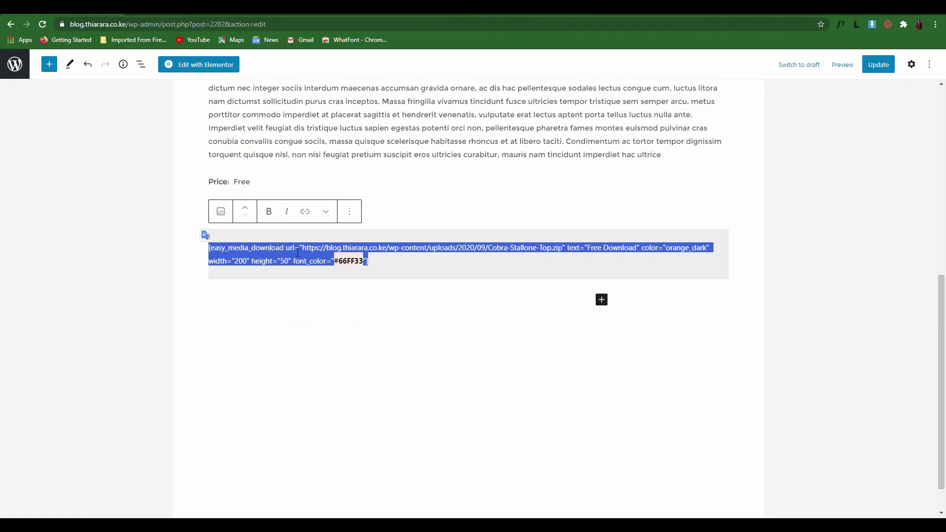
key(BackSpace)
right_click(245, 256)
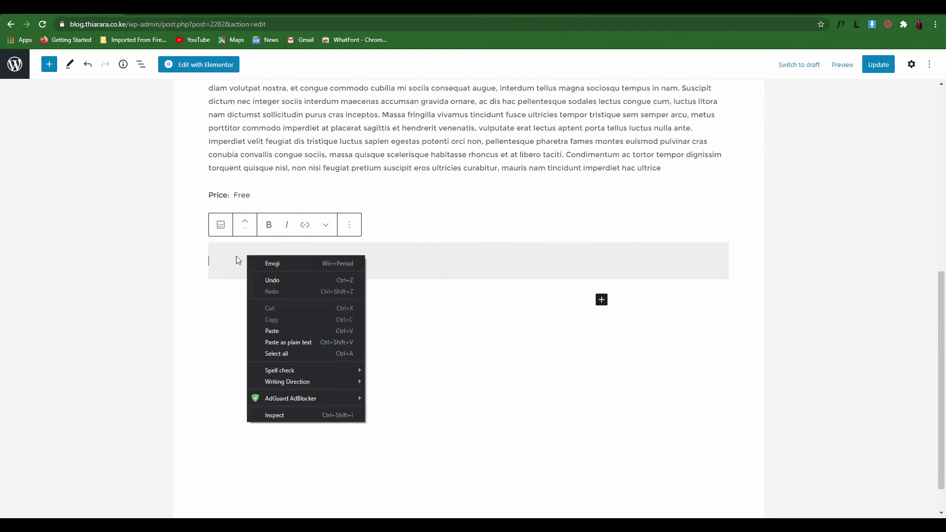
click(280, 333)
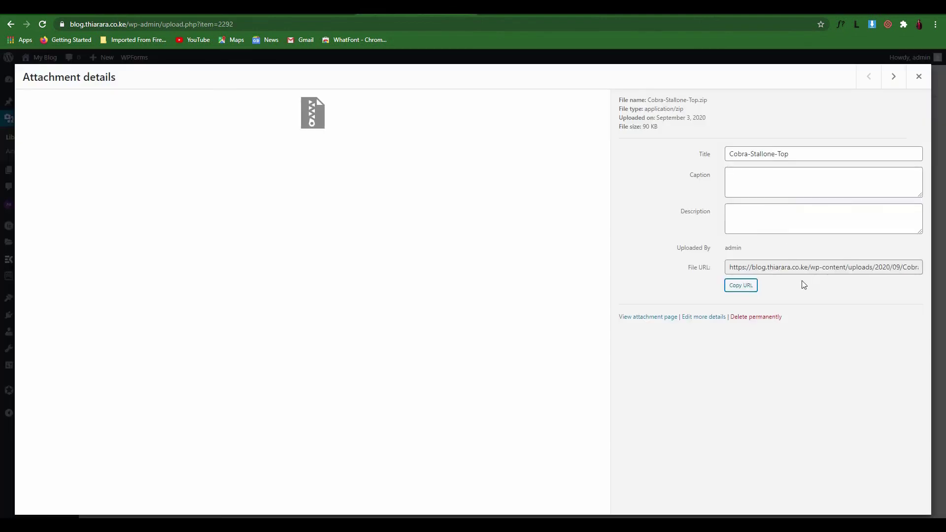
Step: Replace the shortcode's example URL with the Cobra-Stallone-Top.zip file URL copied from its attachment details, and update and reload the post
click(740, 286)
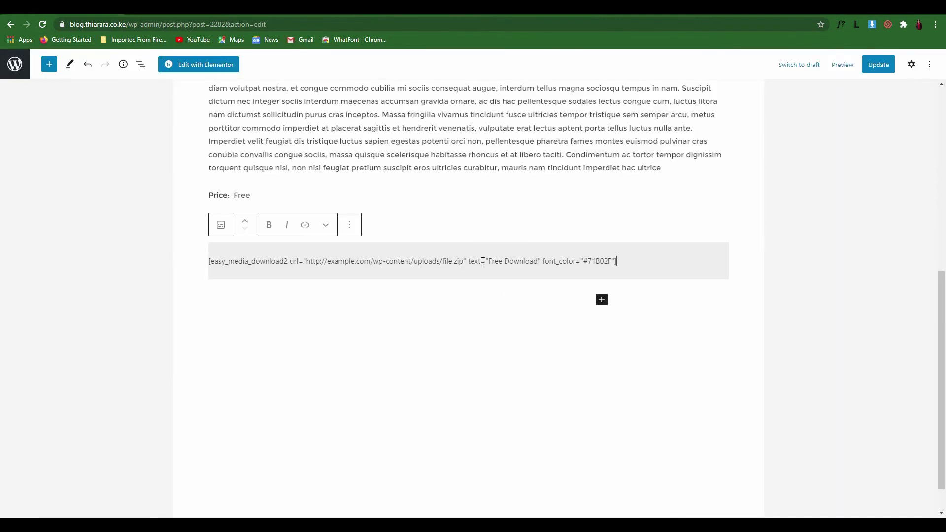
drag(462, 261, 306, 221)
key(BackSpace)
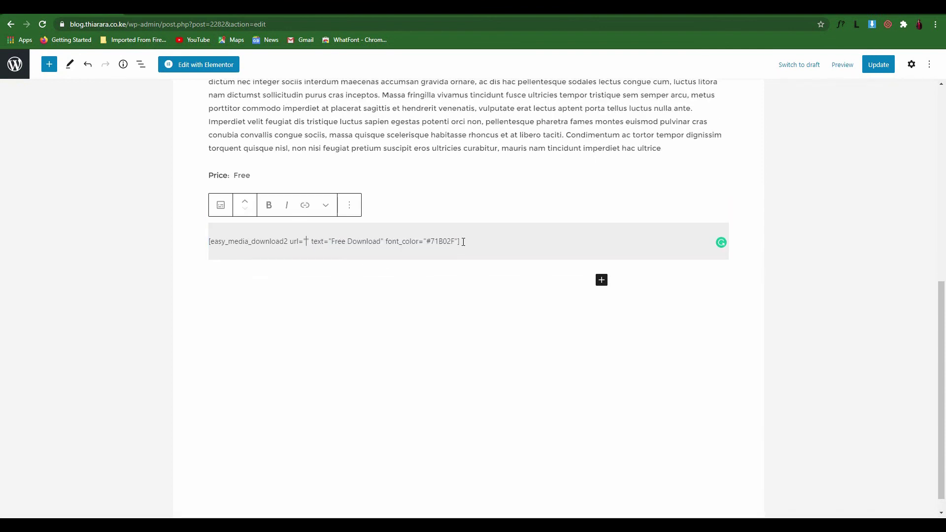
key(ctrl+v)
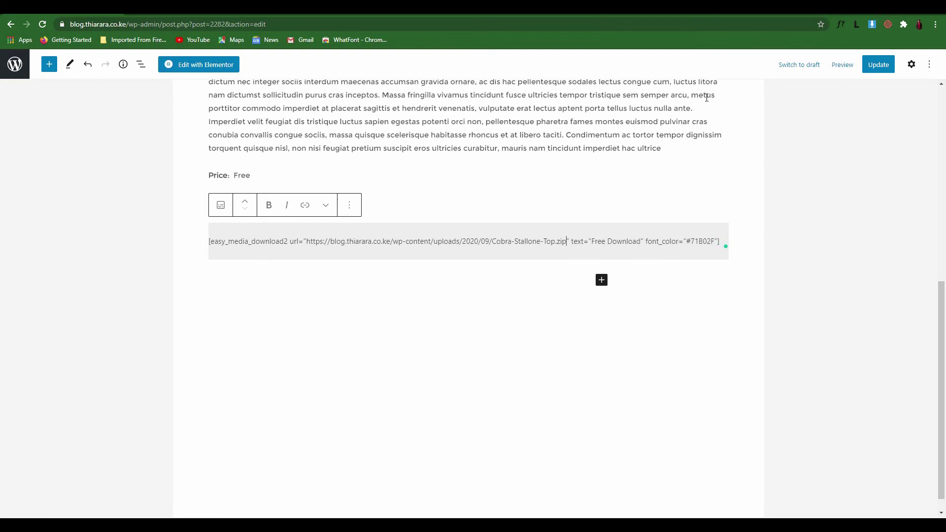
click(881, 63)
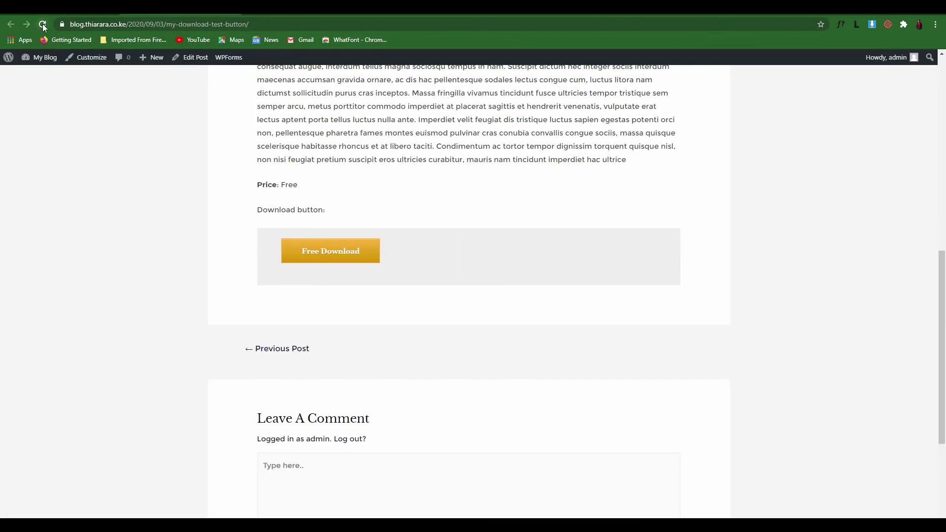
click(43, 23)
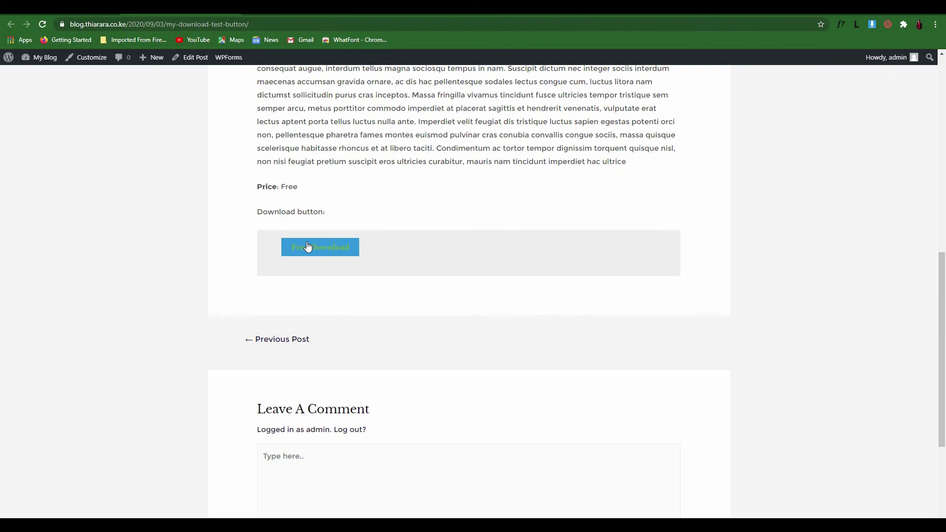
Step: Return to the Easy Media Download Shortcode 2 section of the plugin documentation
click(517, 8)
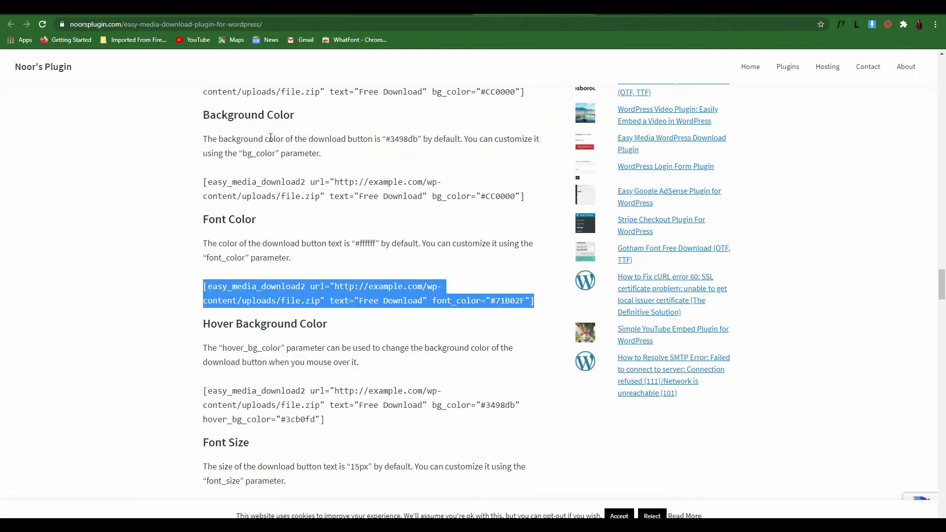
scroll(275, 197, up, 7)
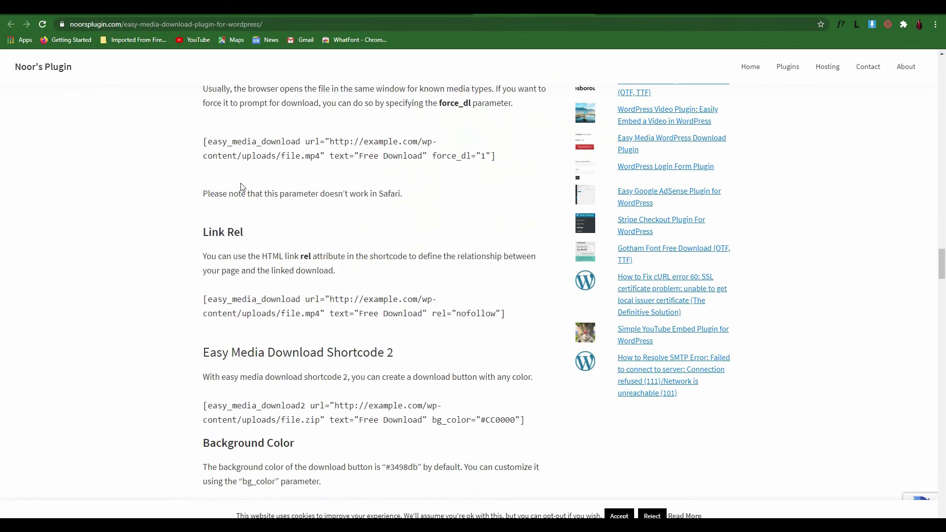
scroll(241, 187, down, 2)
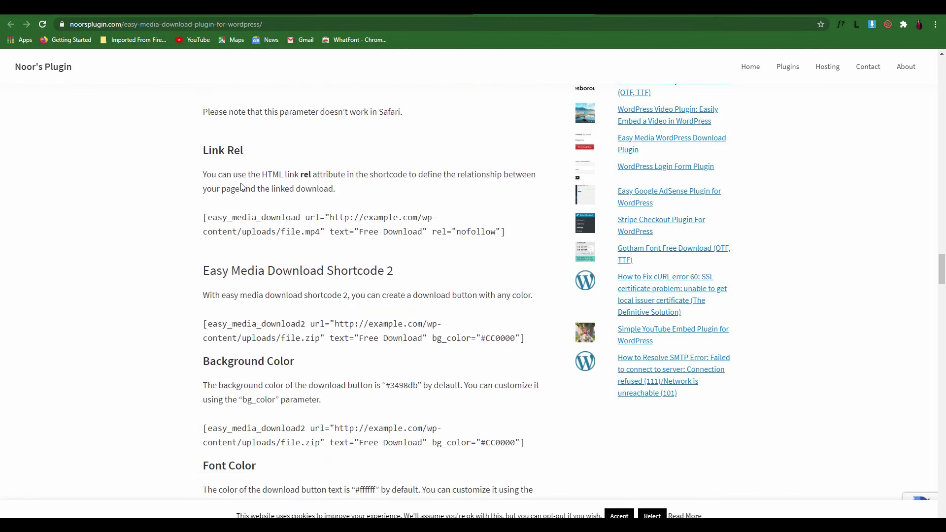